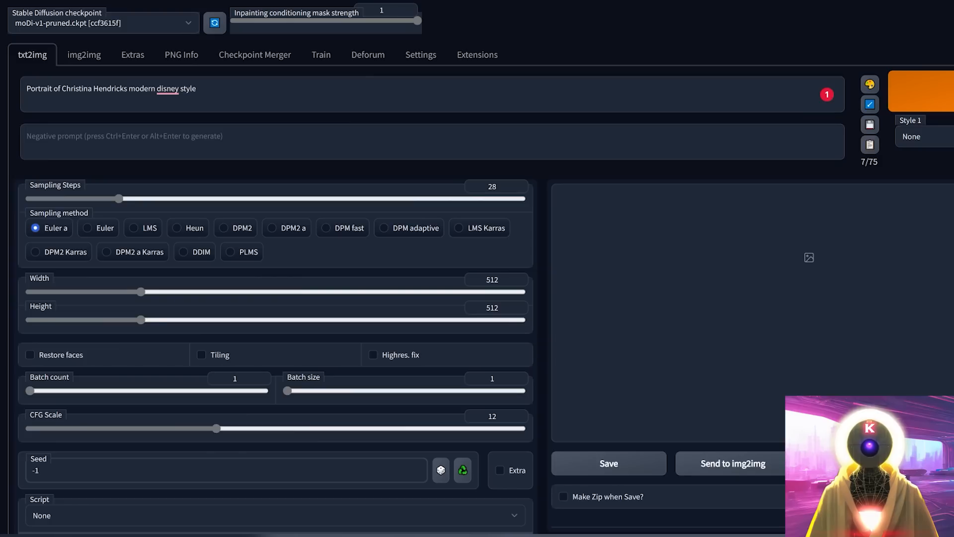
# - Generate an image from the prompt "Portrait of Christina Hendricks modern disney style"
pyautogui.click(950, 73)
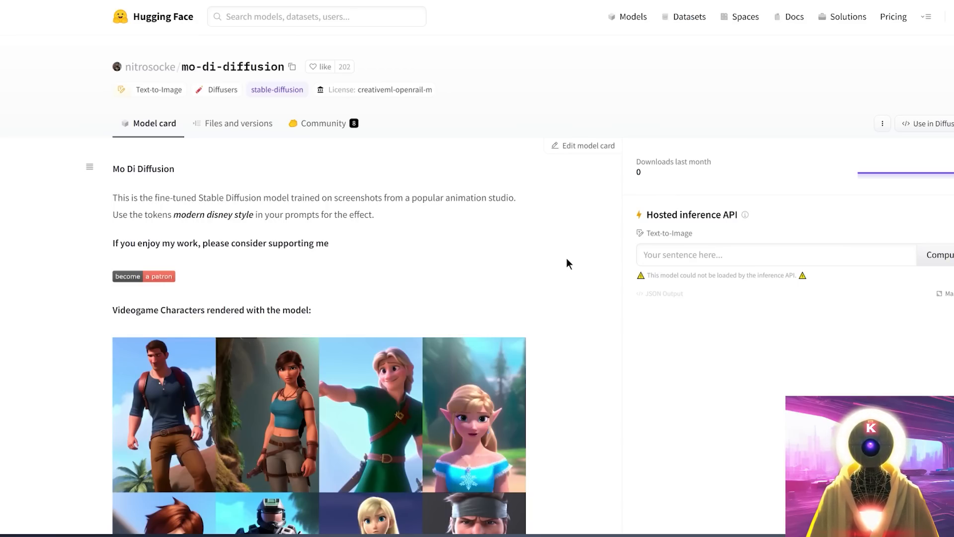
# - Open the checkpoint file moDi-v1-pruned.ckpt from the mo-di-diffusion repository's files on Hugging Face for download
pyautogui.click(240, 130)
pyautogui.scroll(-1, 162, 364)
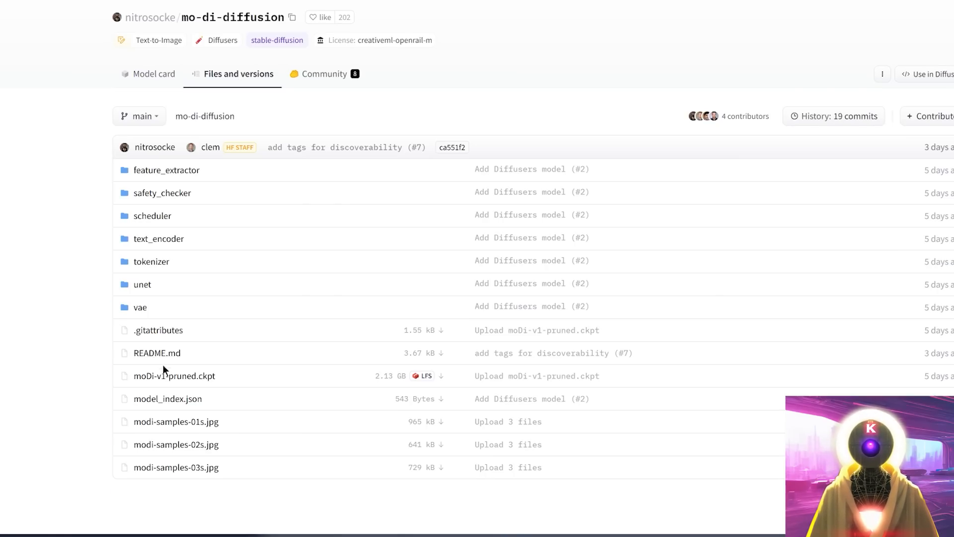
pyautogui.click(165, 378)
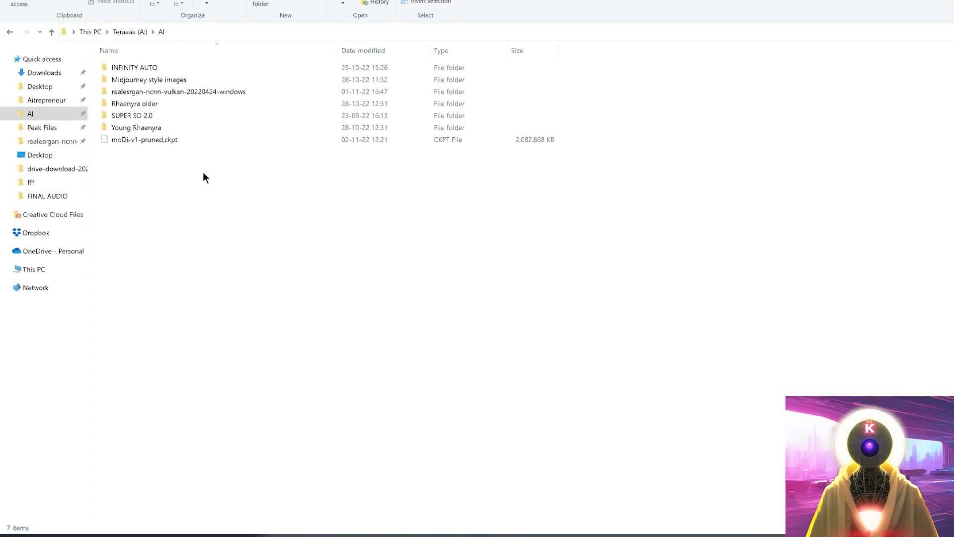
# - In File Explorer, transfer moDi-v1-pruned.ckpt from the AI folder into SUPER SD 2.0\stable-diffusion-webui\models\Stable-diffusion
pyautogui.click(141, 140)
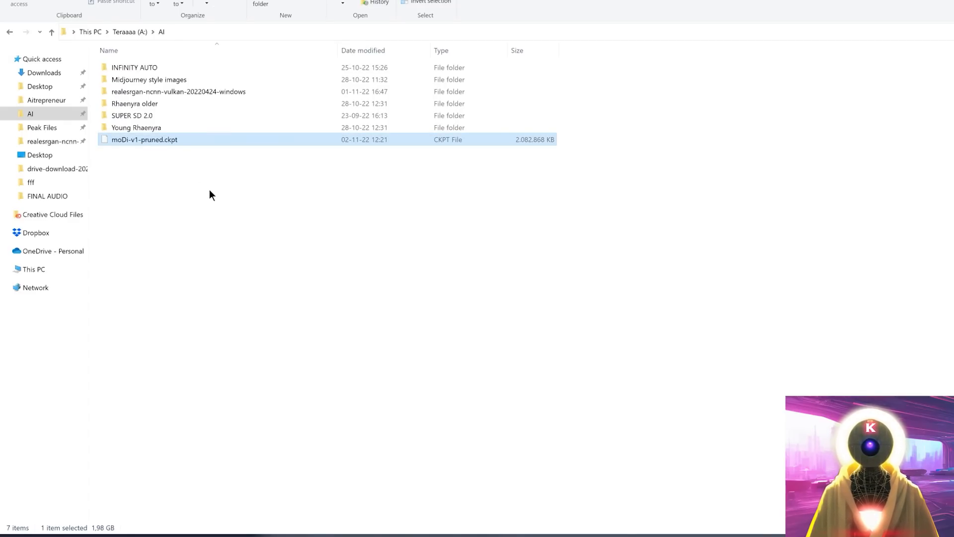
pyautogui.doubleClick(146, 115)
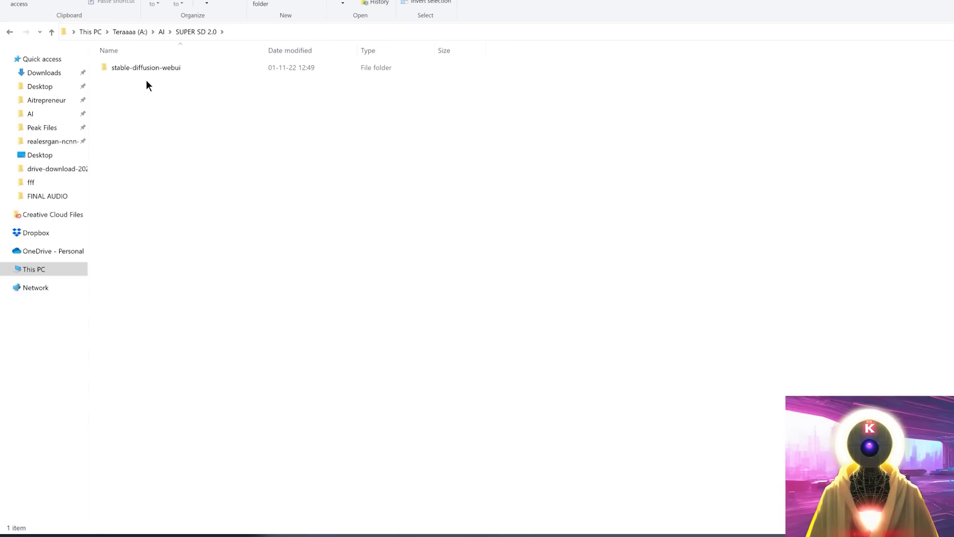
pyautogui.click(145, 70)
pyautogui.doubleClick(144, 70)
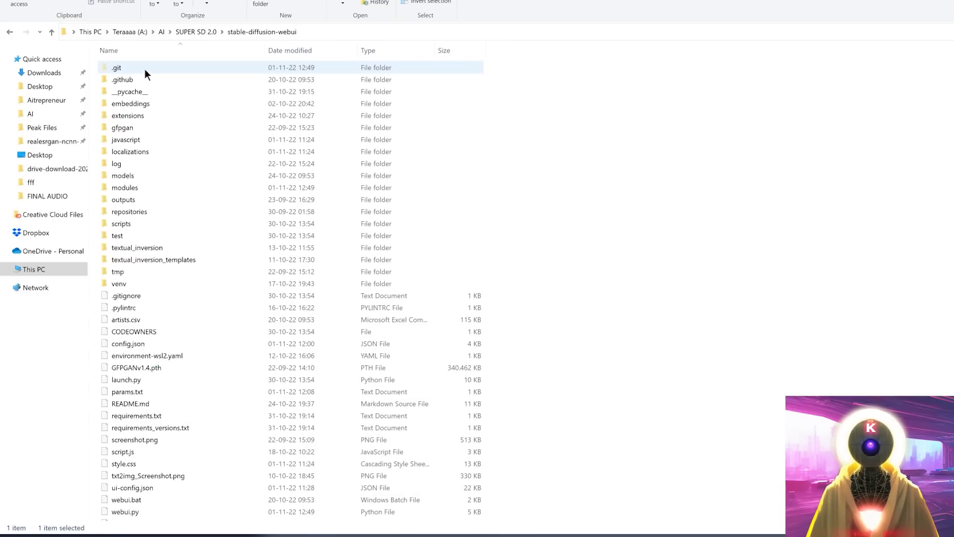
pyautogui.doubleClick(127, 177)
pyautogui.doubleClick(127, 177)
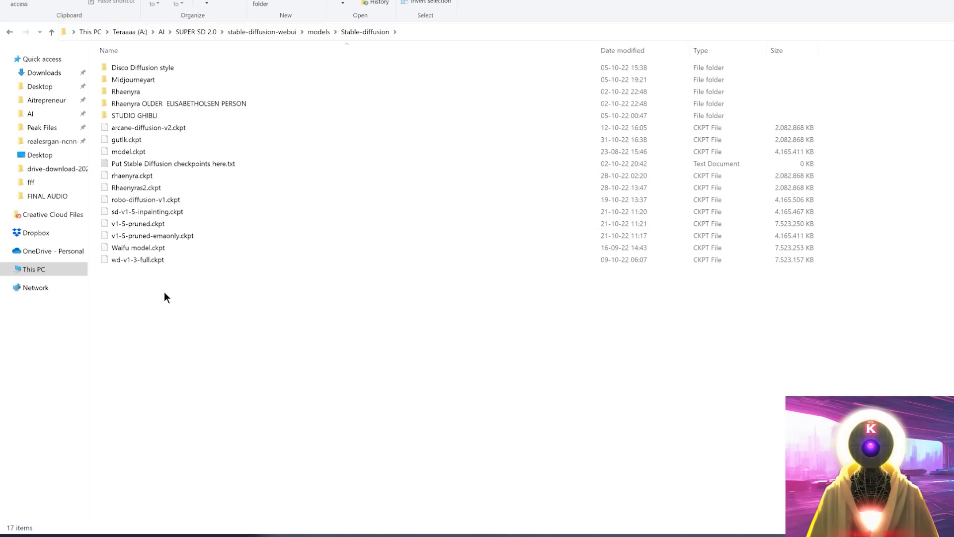
pyautogui.hotkey('ctrl', 'v')
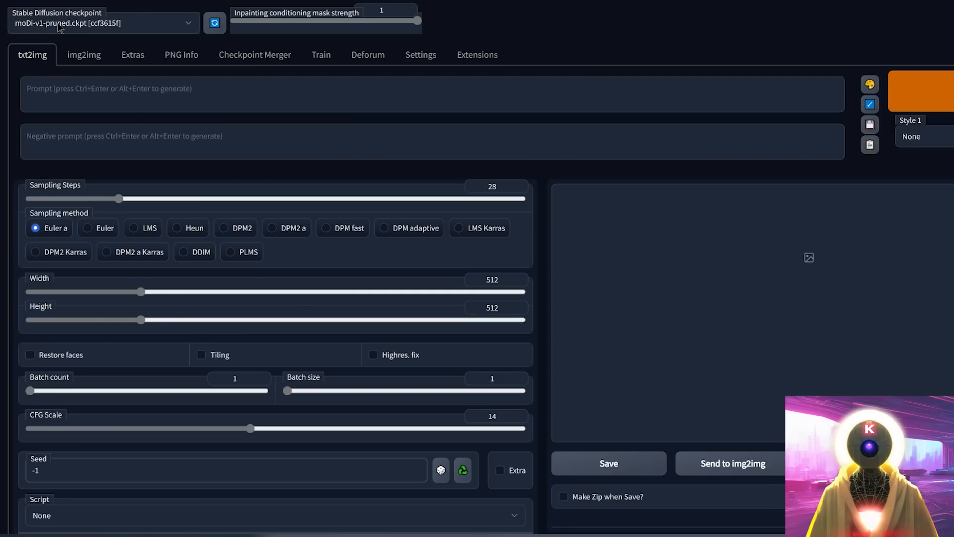
# - In the Stable Diffusion web UI, enter the txt2img prompt "portrait of Christina hendricks modern disney style" and generate the image
pyautogui.click(210, 87)
pyautogui.hotkey('ctrl', 'v')
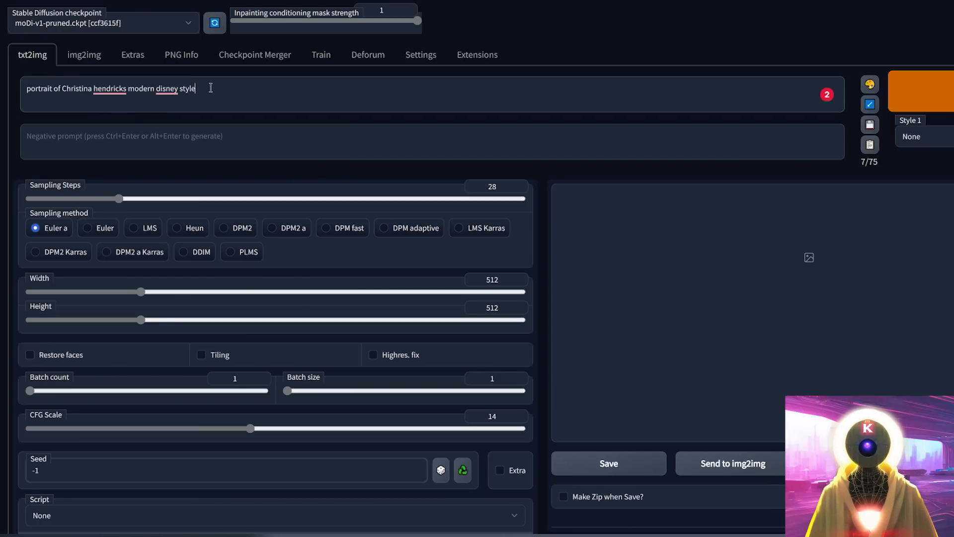
pyautogui.moveTo(202, 88); pyautogui.dragTo(128, 85)
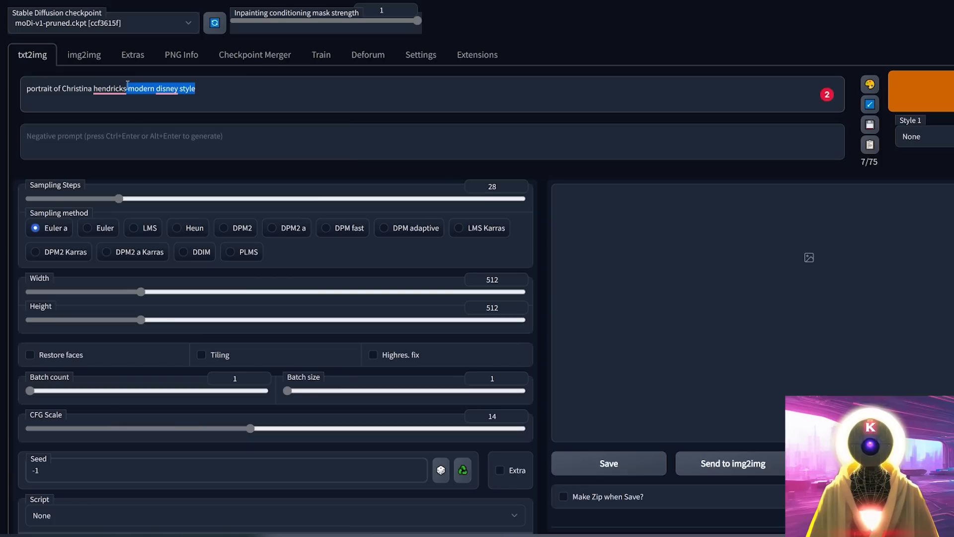
pyautogui.click(141, 93)
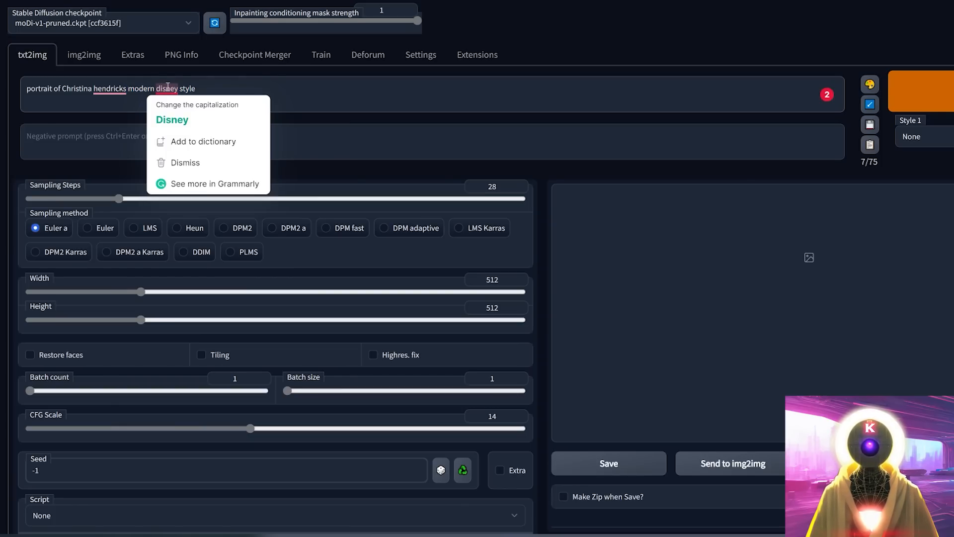
pyautogui.click(190, 88)
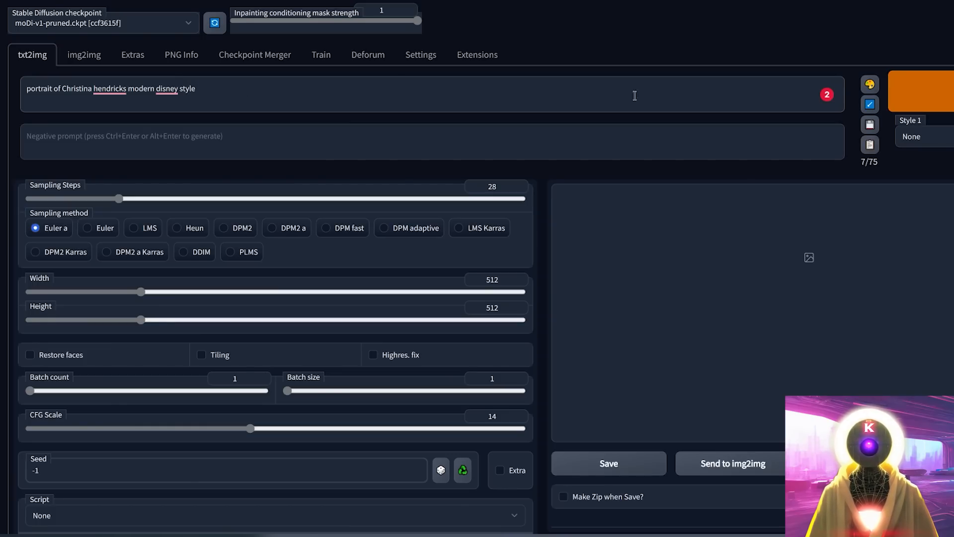
pyautogui.click(920, 100)
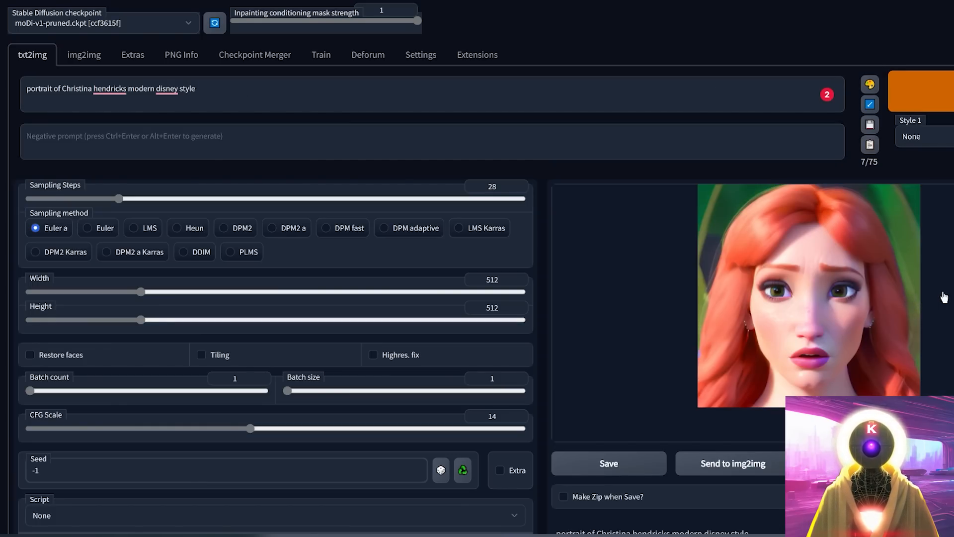
# - Load the smiling woman's portrait photo into img2img and enter the prompt "modern disney style woman"
pyautogui.click(84, 55)
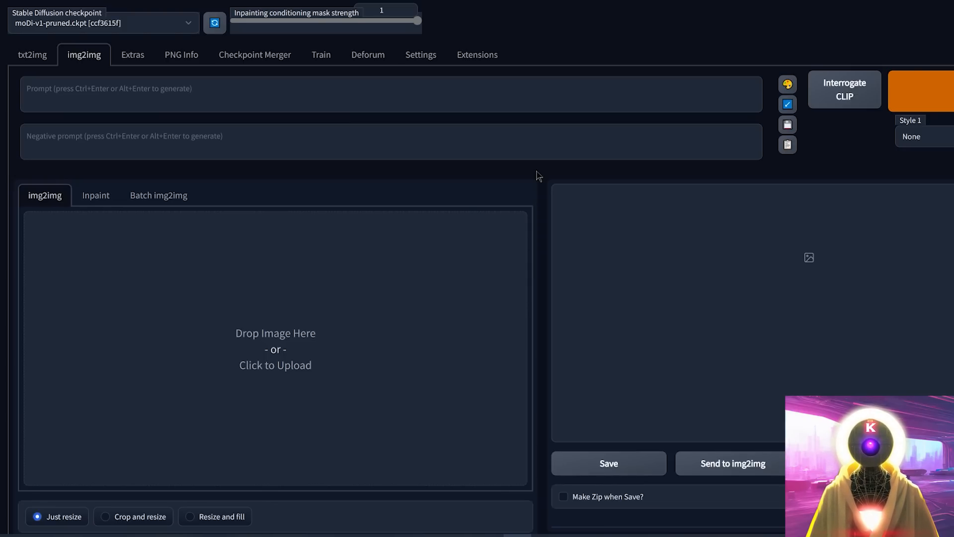
pyautogui.click(344, 317)
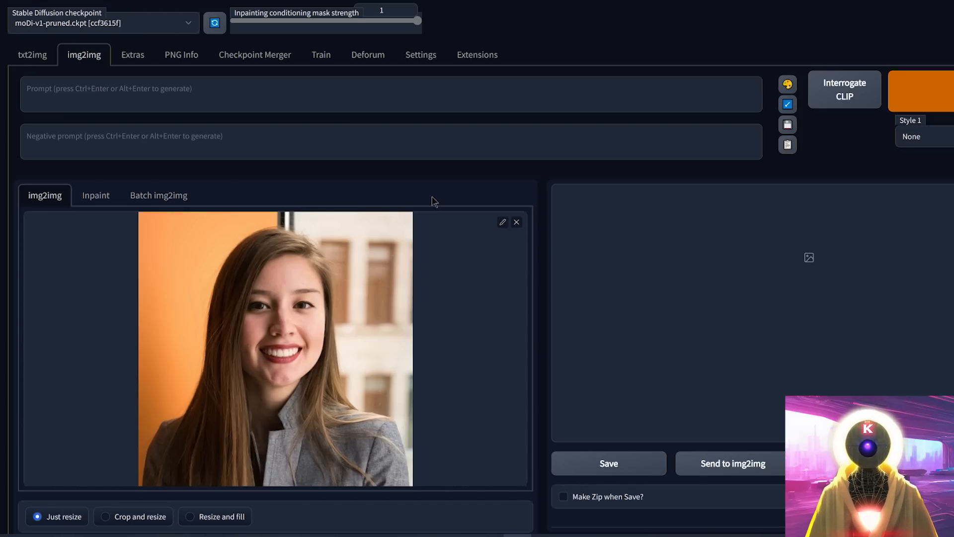
pyautogui.click(180, 93)
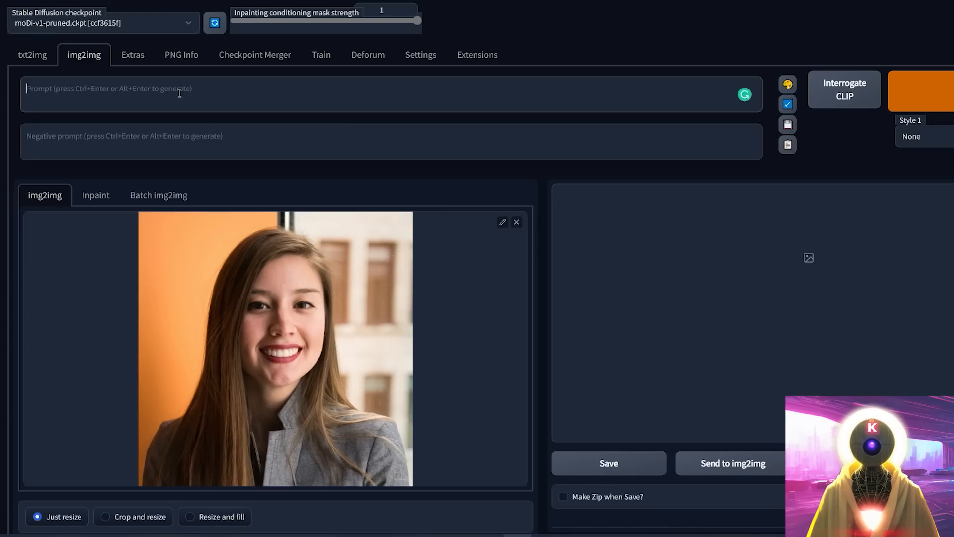
pyautogui.hotkey('ctrl', 'v')
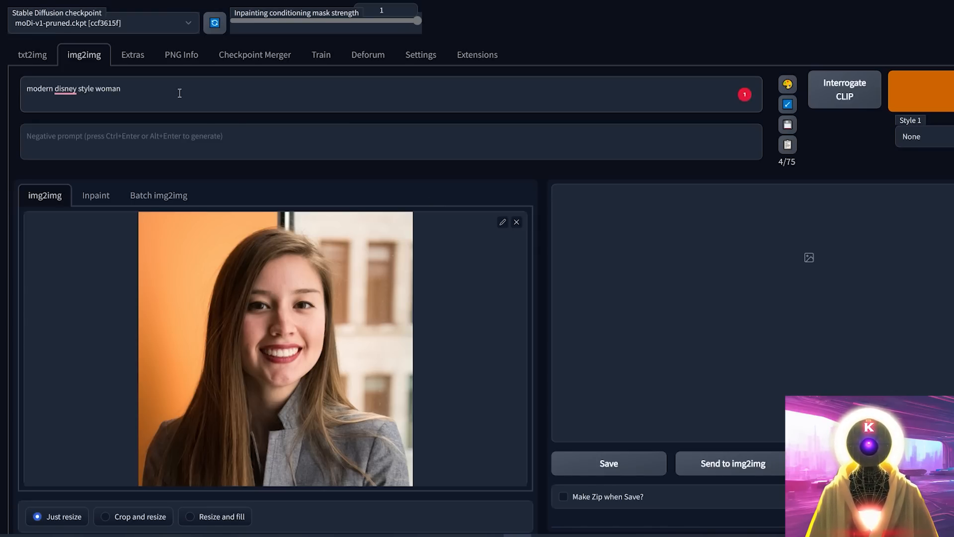
pyautogui.moveTo(94, 90); pyautogui.dragTo(4, 96)
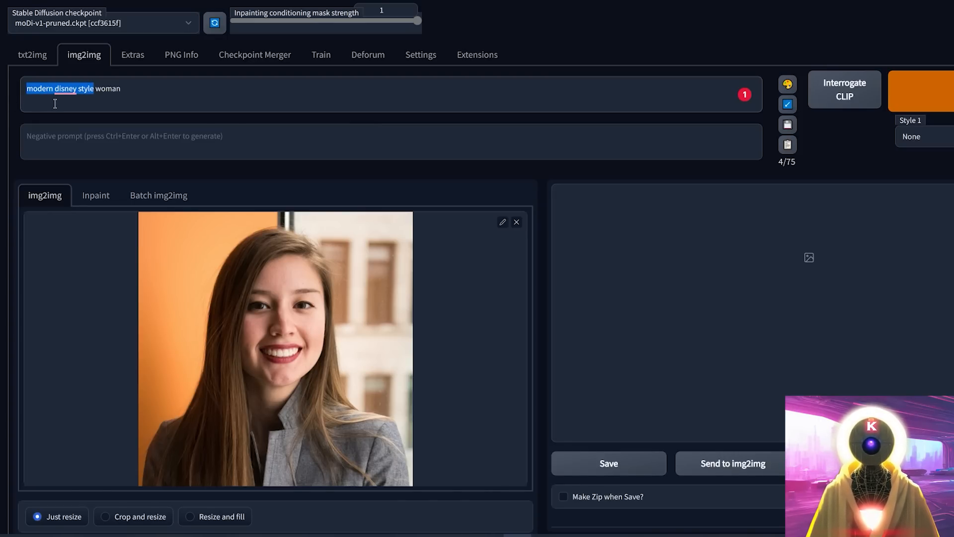
pyautogui.doubleClick(108, 89)
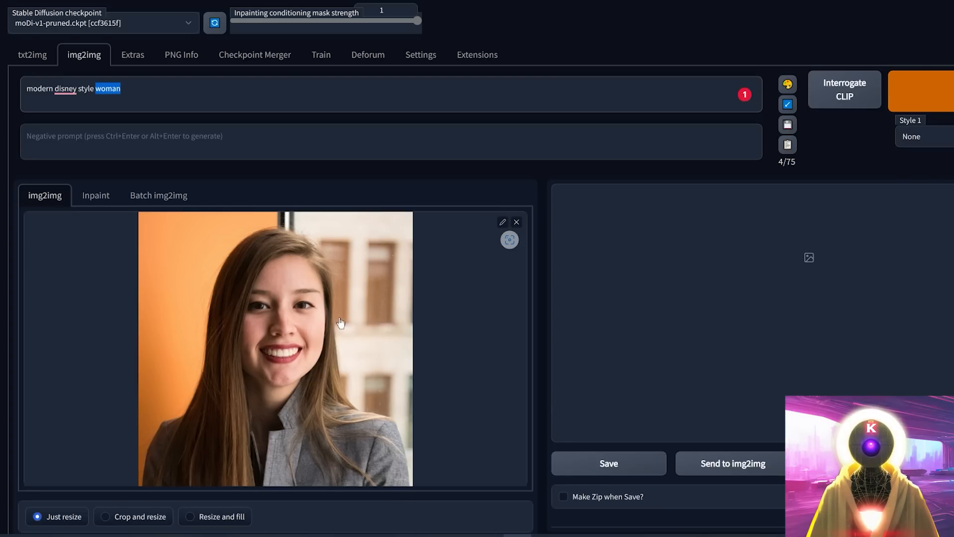
# - Set sampling steps to 30, batch count to 10, CFG scale to 14 and denoising strength to 0.35, and generate the images
pyautogui.scroll(-5, 318, 307)
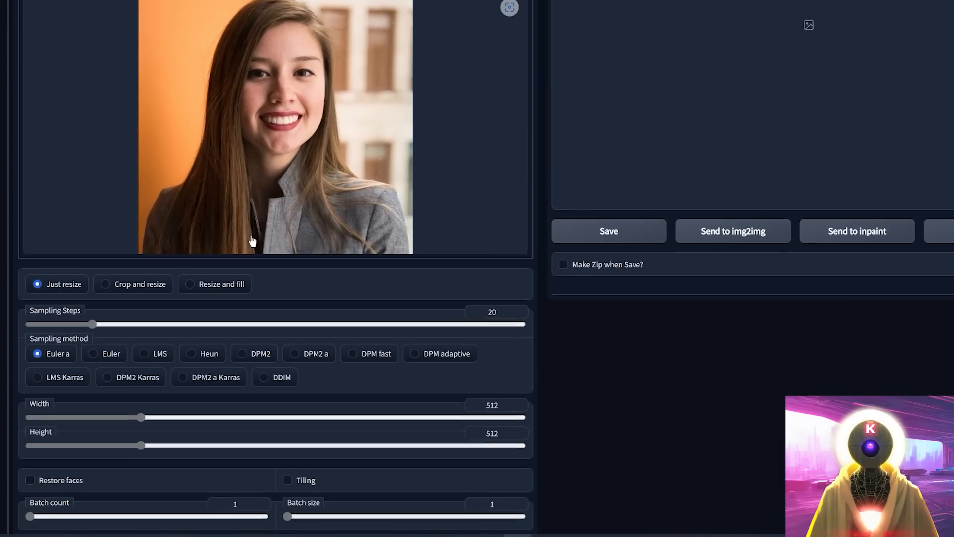
pyautogui.moveTo(121, 319); pyautogui.dragTo(128, 320)
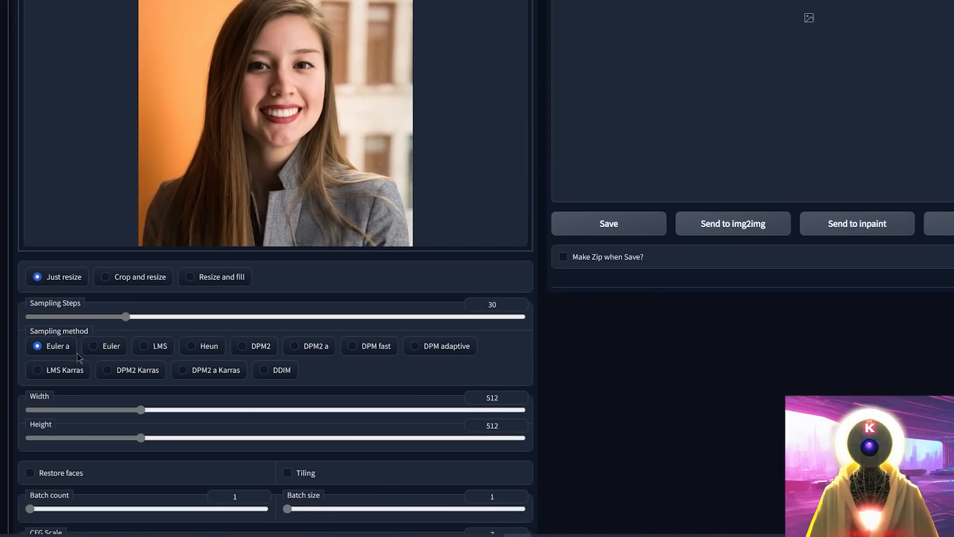
pyautogui.scroll(-4, 76, 353)
pyautogui.moveTo(28, 311); pyautogui.dragTo(54, 312)
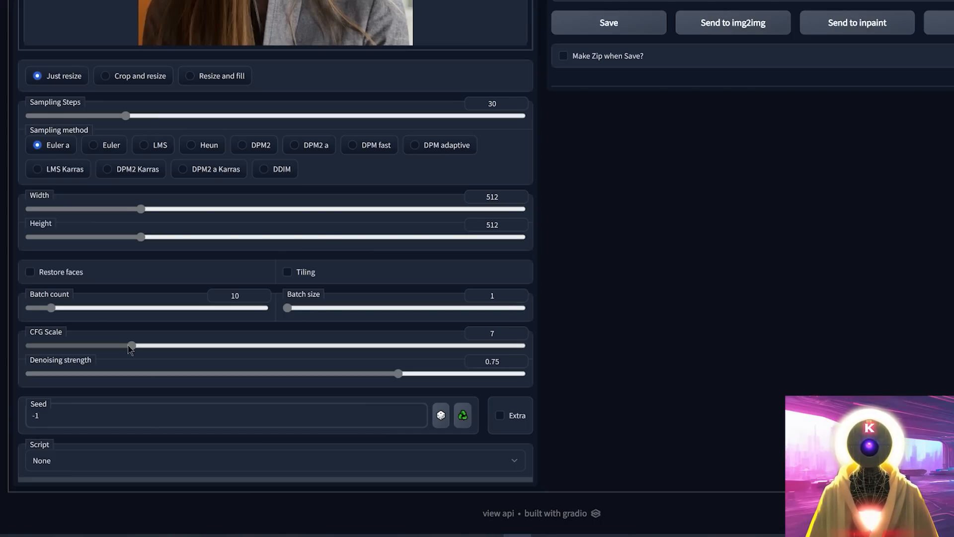
pyautogui.moveTo(132, 345); pyautogui.dragTo(255, 347)
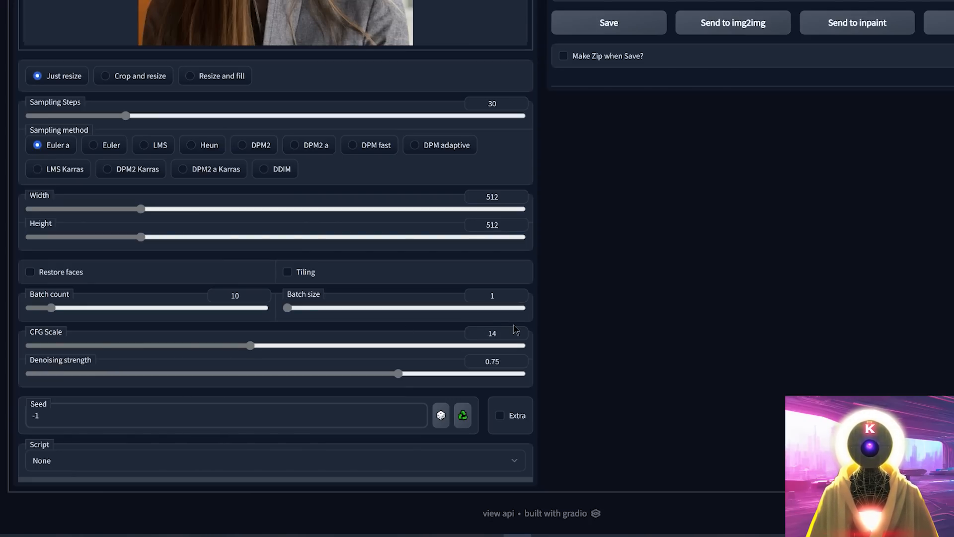
pyautogui.moveTo(398, 373); pyautogui.dragTo(202, 373)
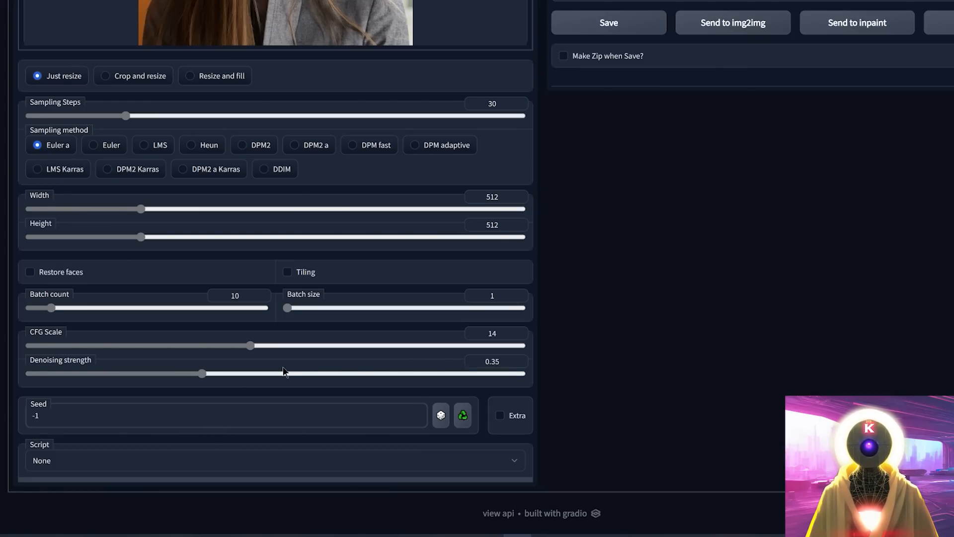
pyautogui.scroll(9, 597, 354)
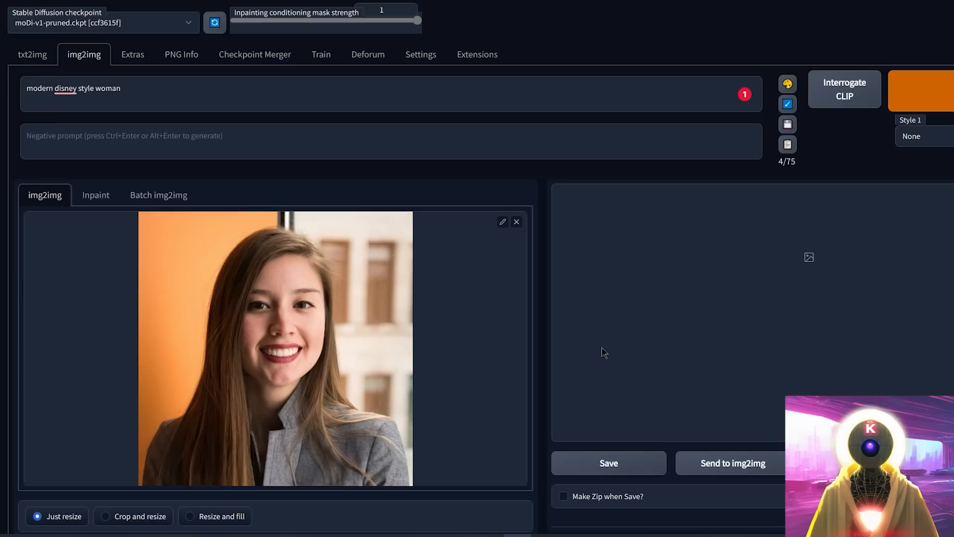
pyautogui.hotkey('ctrl', 'Return')
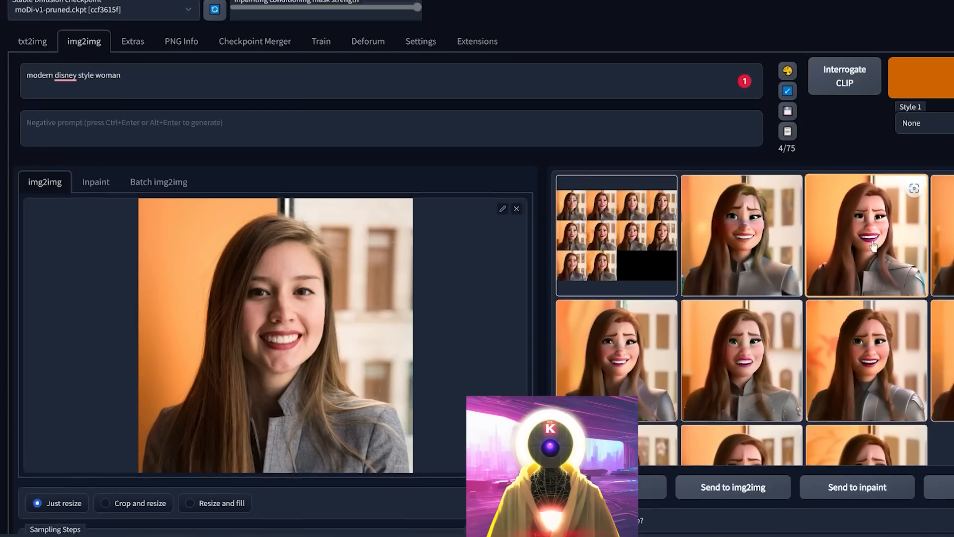
# - Examine the generated Disney-style portraits one by one and as a grid, comparing them with the source photo
pyautogui.click(762, 242)
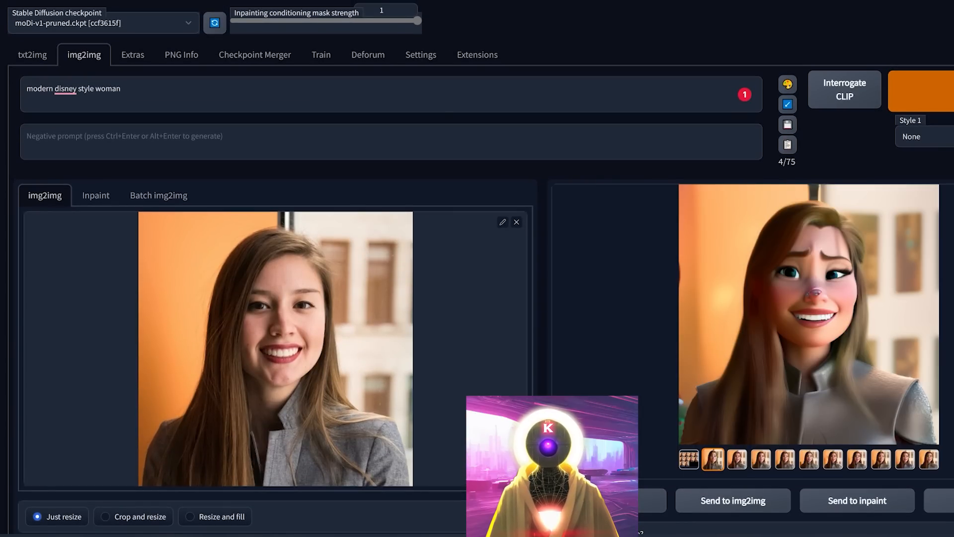
pyautogui.click(934, 291)
pyautogui.click(934, 291)
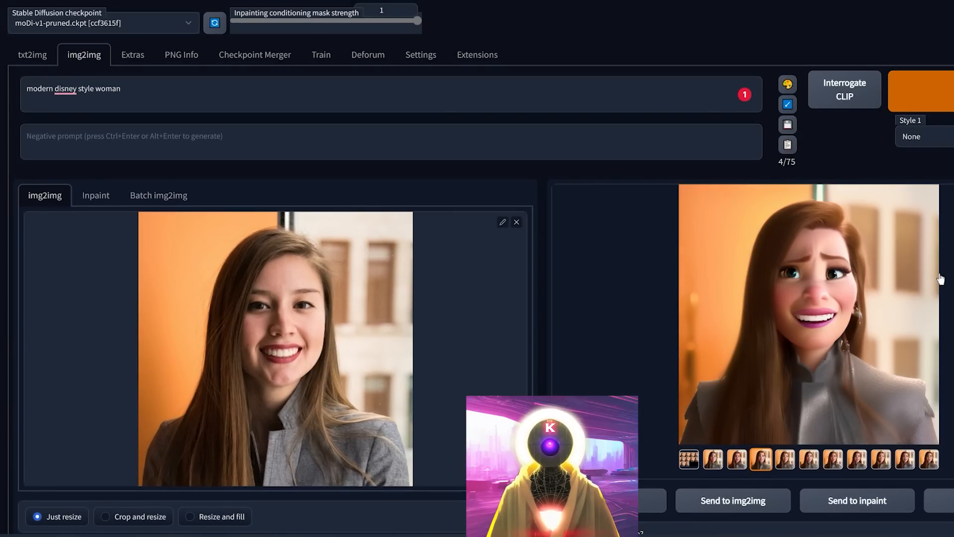
pyautogui.click(940, 280)
pyautogui.click(941, 279)
pyautogui.click(941, 280)
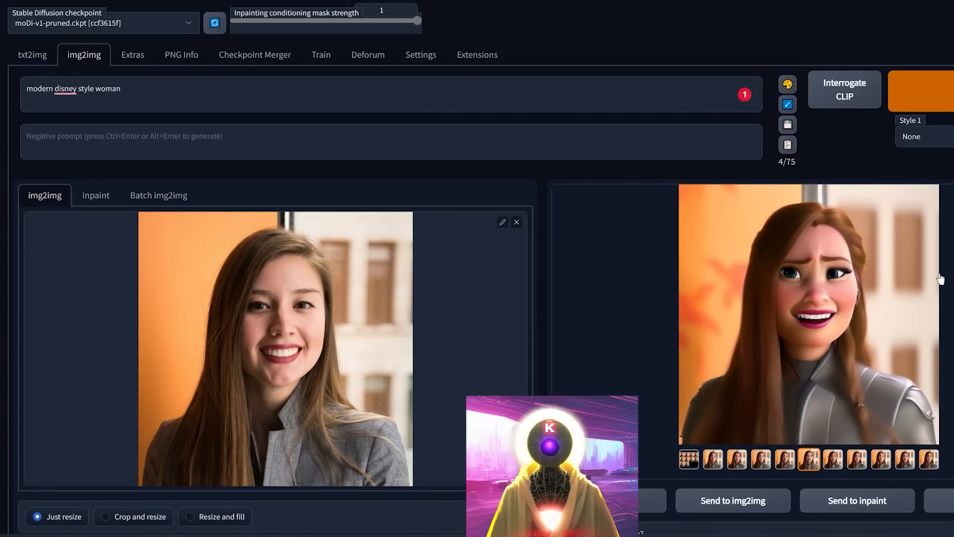
pyautogui.click(941, 280)
pyautogui.click(940, 279)
pyautogui.click(940, 280)
pyautogui.click(941, 279)
pyautogui.click(941, 280)
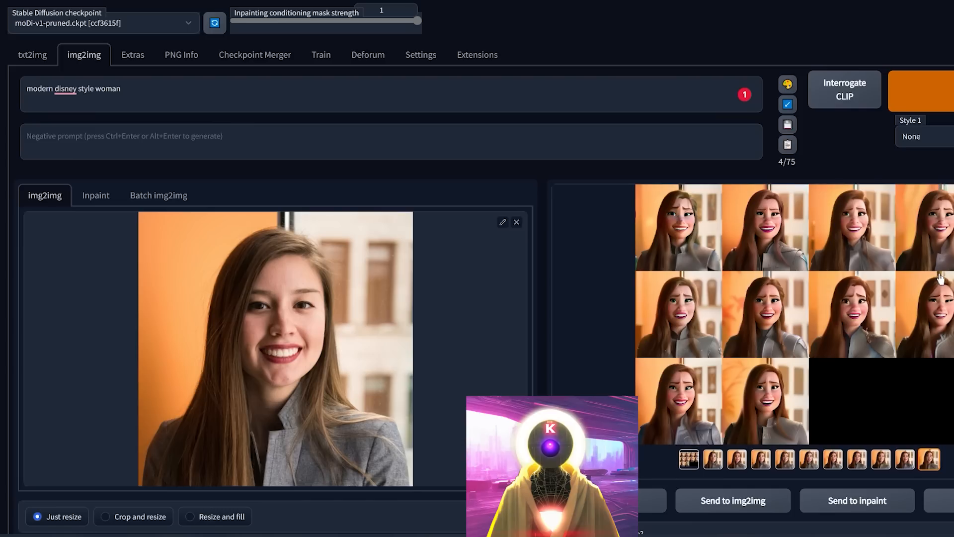
pyautogui.press('Left')
pyautogui.press('Left')
pyautogui.press('Left')
pyautogui.press('Left')
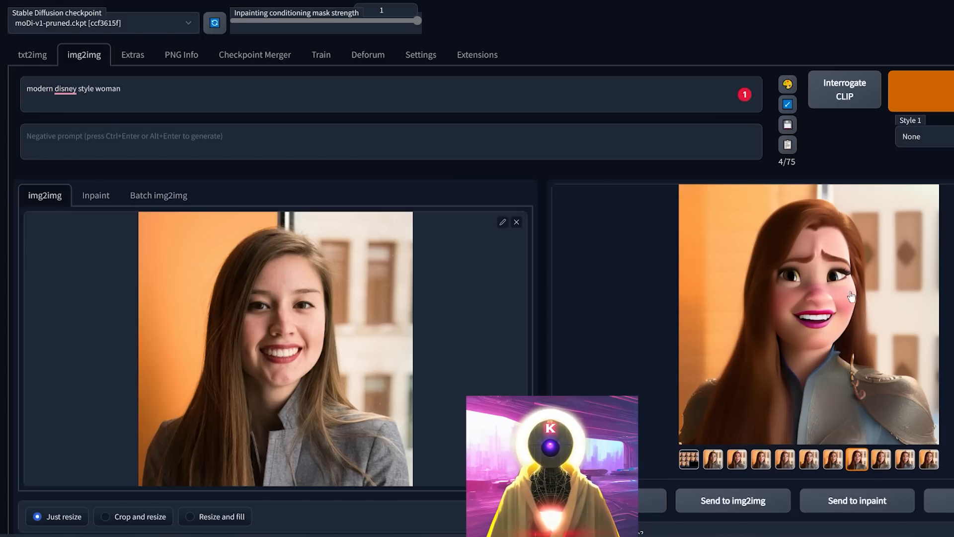
pyautogui.click(713, 458)
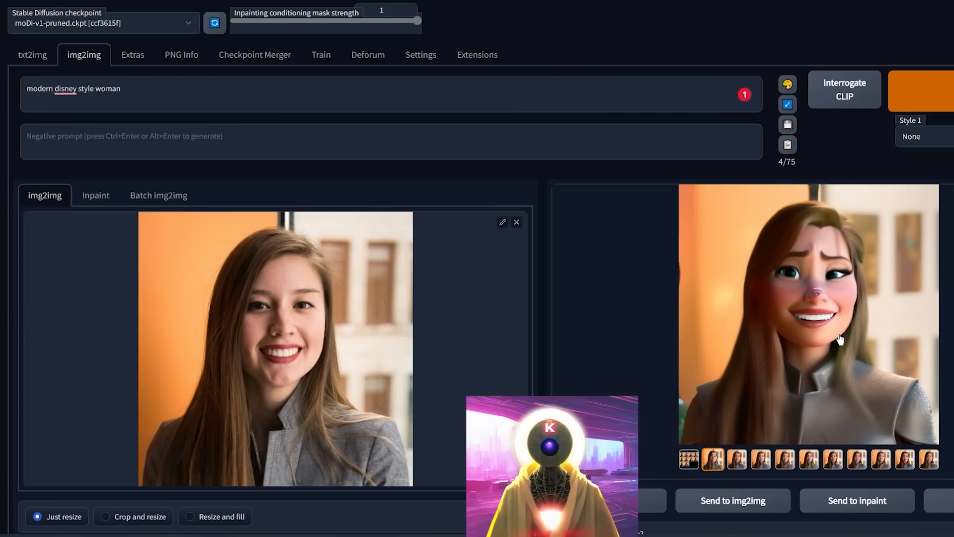
pyautogui.click(741, 337)
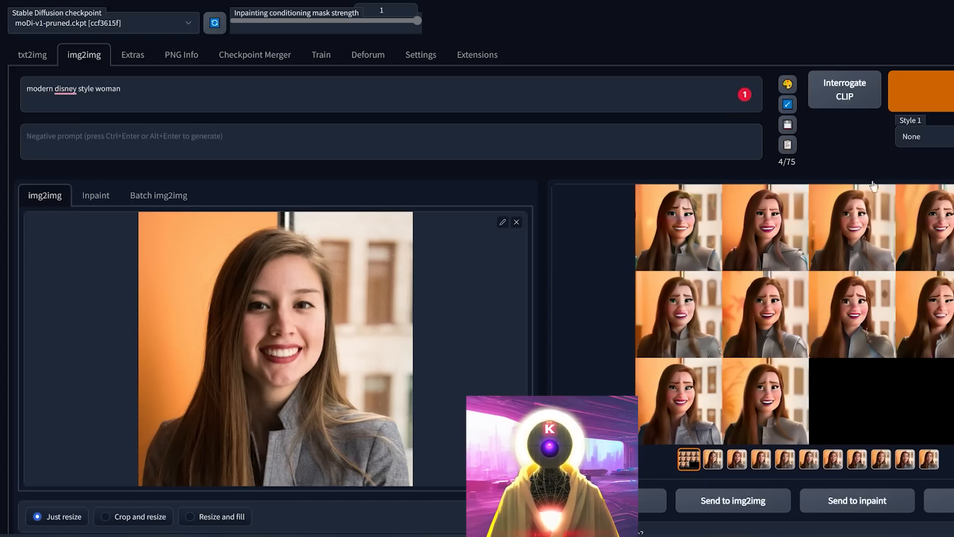
# - Generate another batch of Disney-style portraits from the source photo with the current settings and look through the results at full size
pyautogui.click(922, 72)
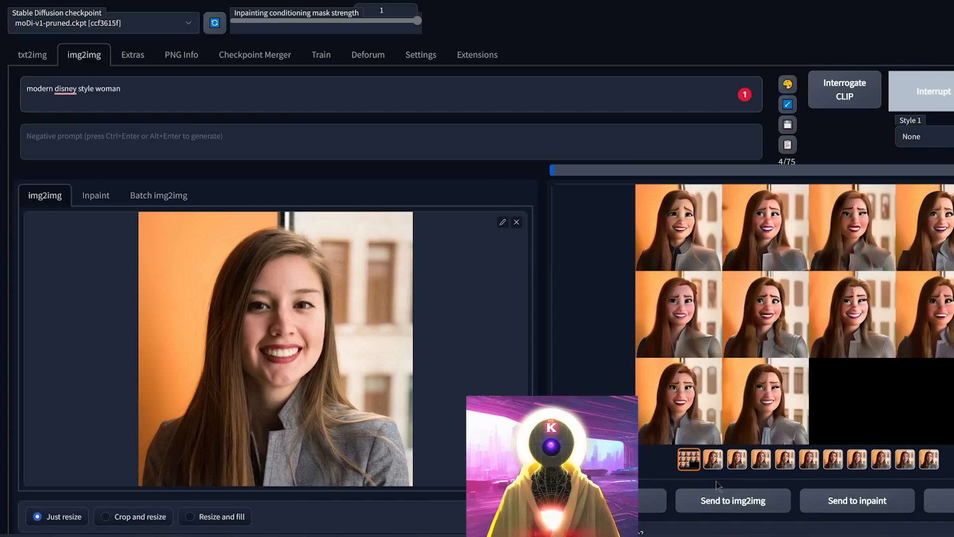
pyautogui.click(712, 459)
pyautogui.click(935, 334)
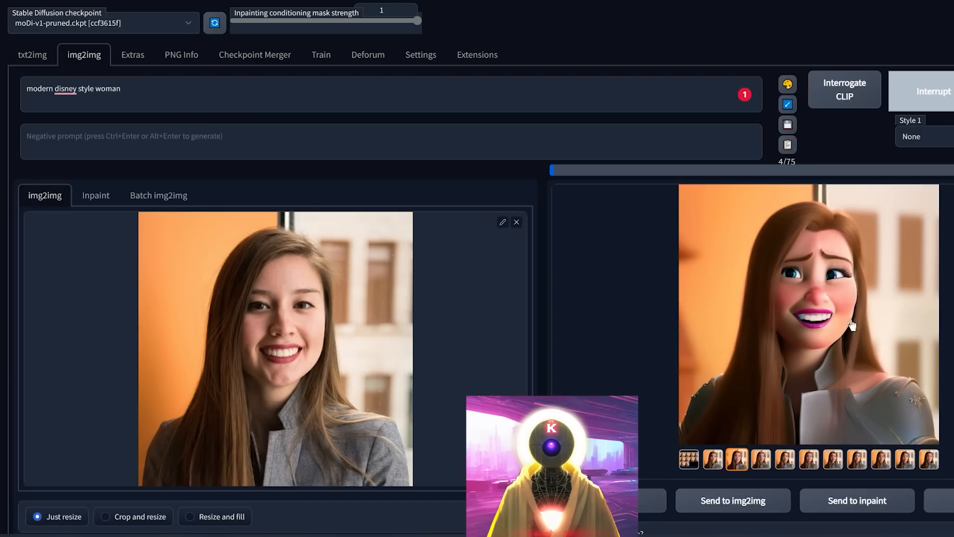
pyautogui.click(935, 335)
pyautogui.click(935, 334)
pyautogui.click(935, 335)
pyautogui.click(935, 335)
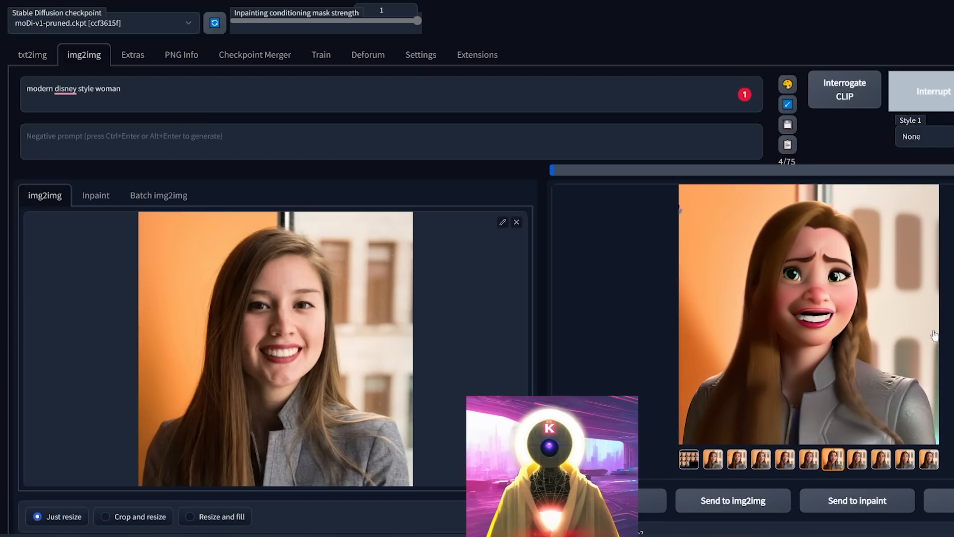
pyautogui.click(935, 335)
pyautogui.click(821, 331)
pyautogui.click(821, 331)
pyautogui.click(832, 329)
pyautogui.click(832, 329)
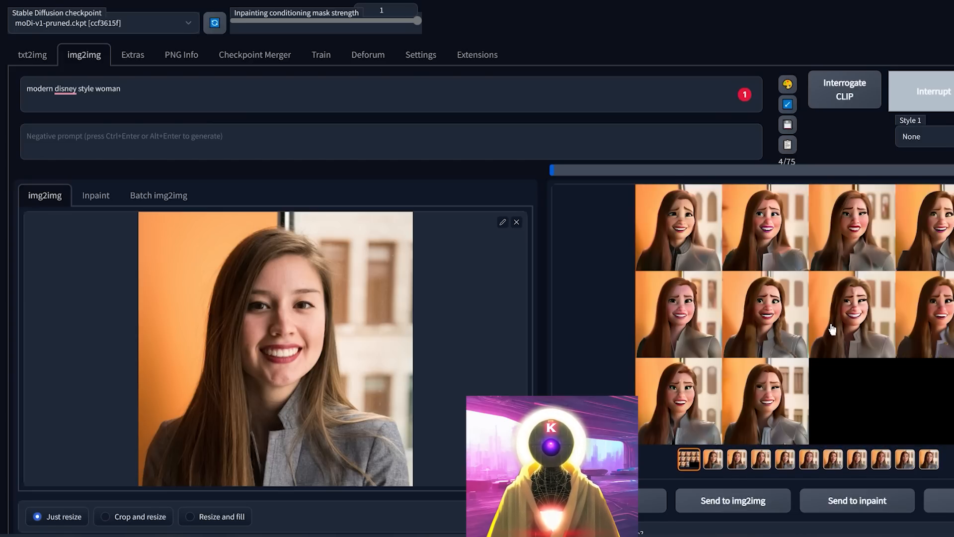
# - Go through the new portraits again, judging the facial expression and likeness of each against the source photo
pyautogui.click(716, 310)
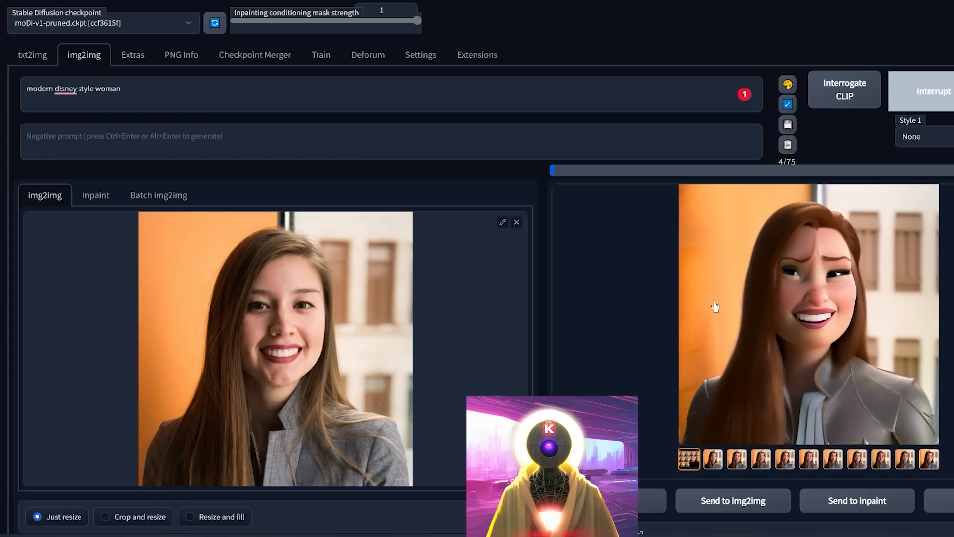
pyautogui.click(811, 336)
pyautogui.click(815, 333)
pyautogui.click(815, 333)
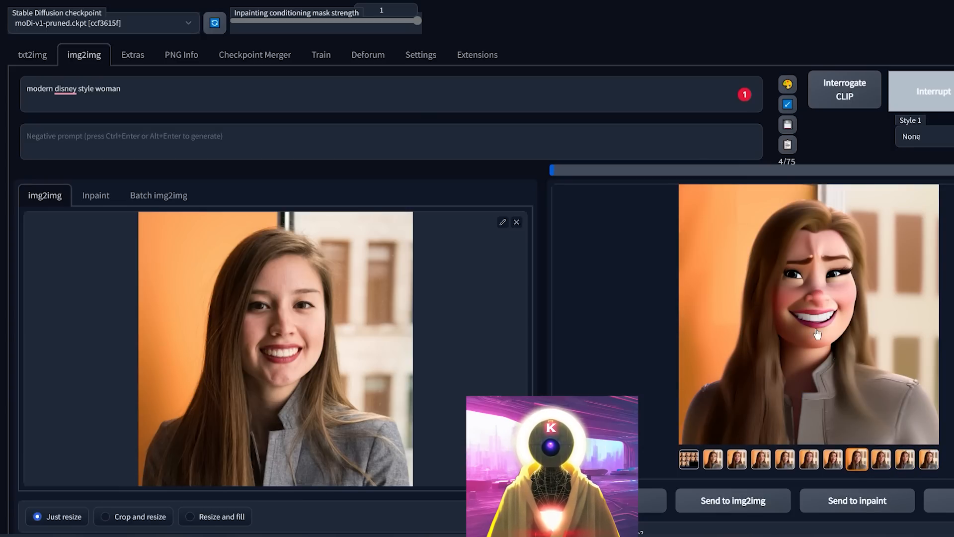
pyautogui.click(818, 333)
pyautogui.click(818, 334)
pyautogui.click(830, 334)
pyautogui.click(830, 334)
pyautogui.click(850, 334)
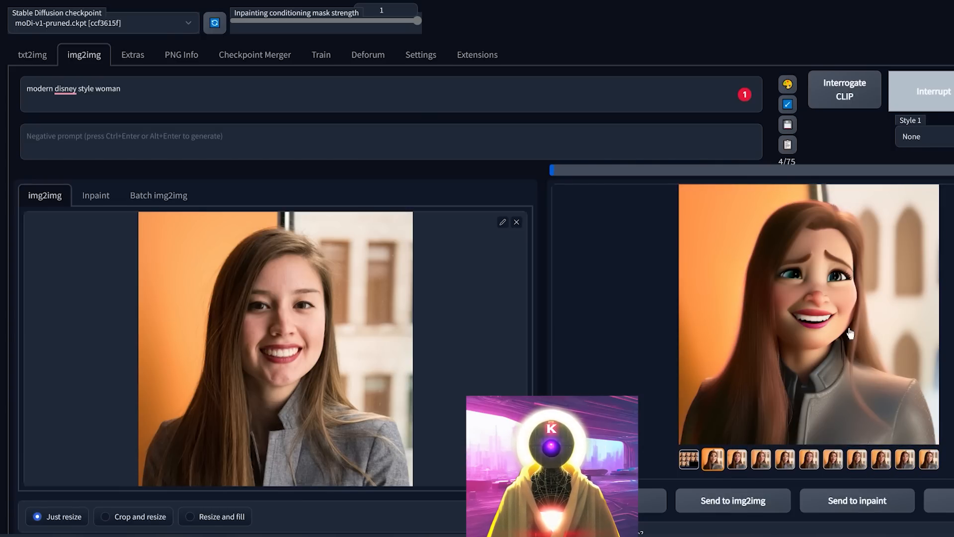
pyautogui.click(851, 333)
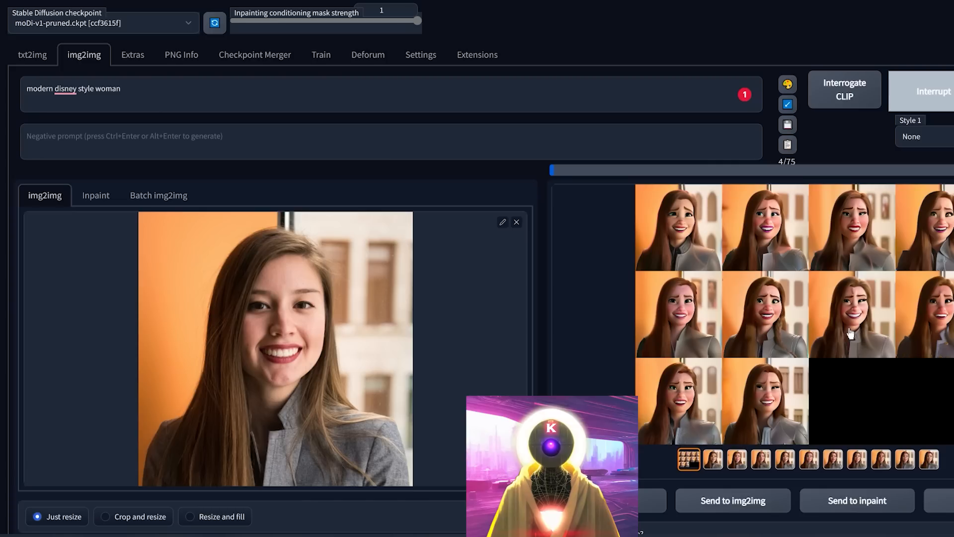
# - Send the fifth portrait to inpainting, mask the eyebrows and lower forehead, and generate with the prompt "thin light eyebrows"
pyautogui.click(850, 333)
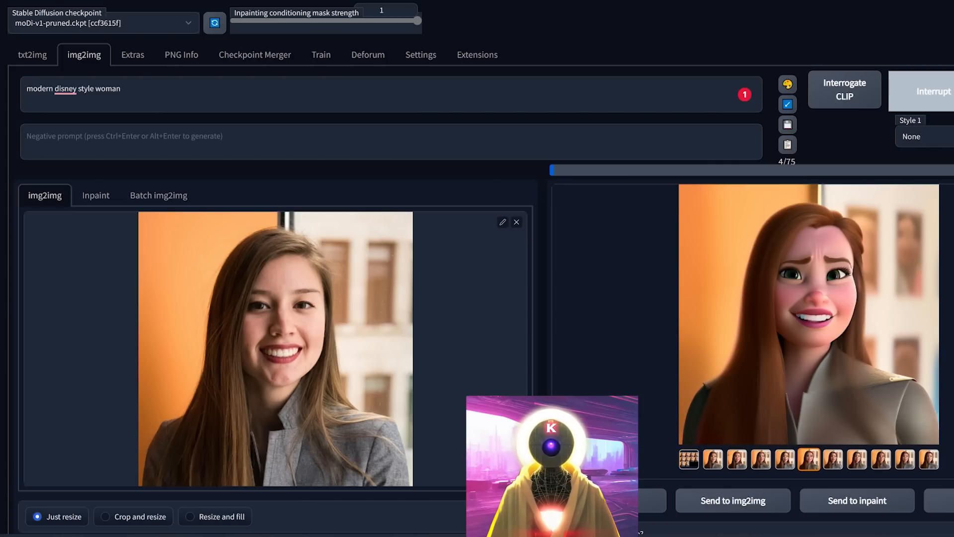
pyautogui.click(851, 503)
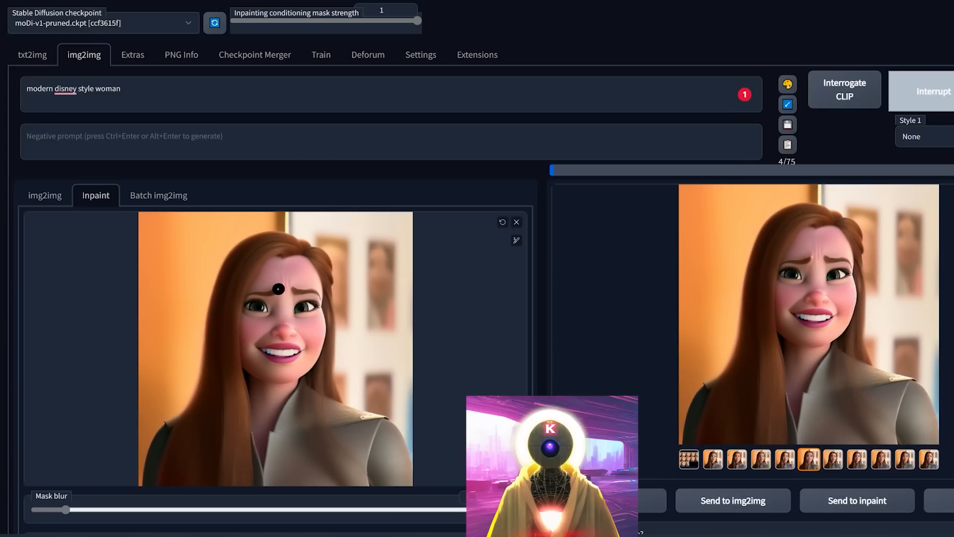
pyautogui.moveTo(265, 291)
pyautogui.mouseDown()
pyautogui.moveTo(256, 290)
pyautogui.moveTo(294, 288)
pyautogui.moveTo(1, 95)
pyautogui.mouseUp()
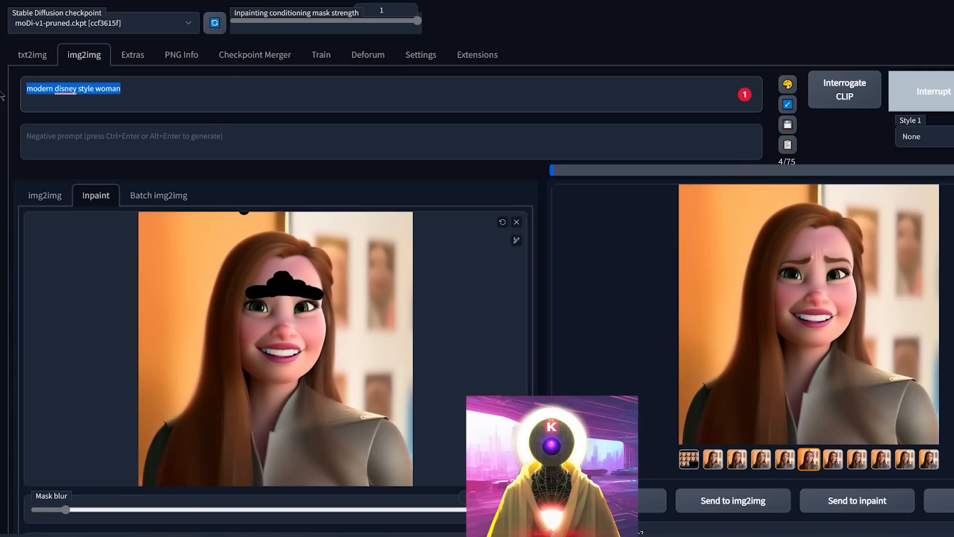
pyautogui.hotkey('ctrl', 'v')
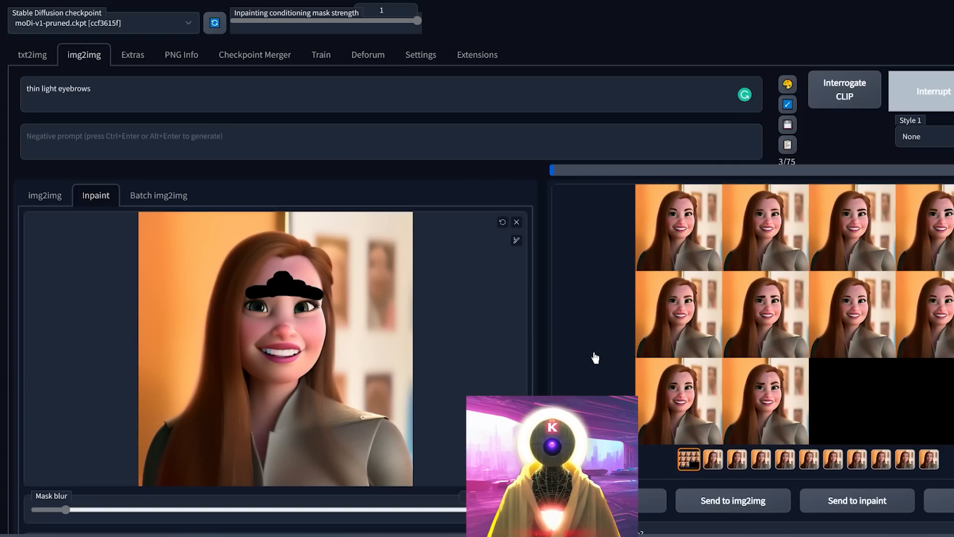
# - Copy the second inpainted result and paste it beside the source photo on the DISNEY MODEL board in Miro
pyautogui.click(765, 227)
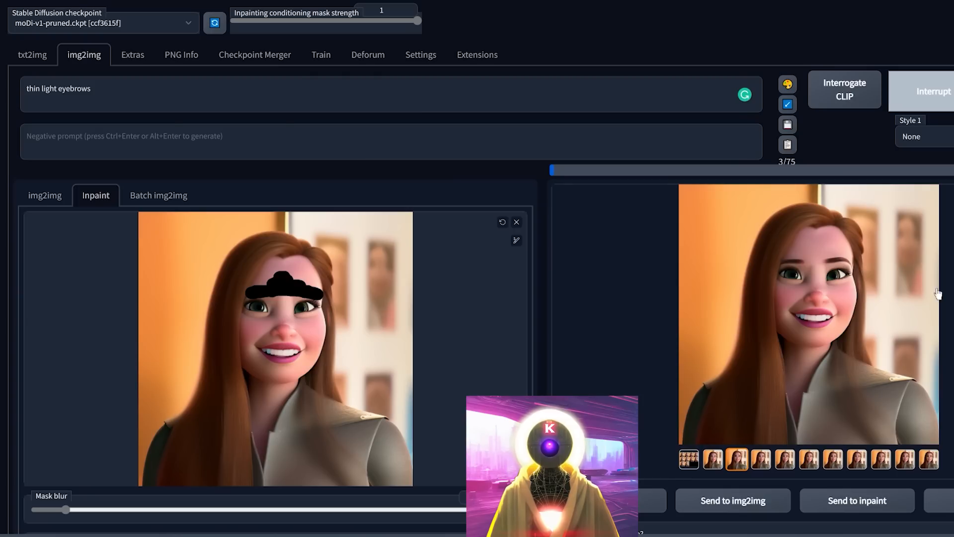
pyautogui.rightClick(840, 288)
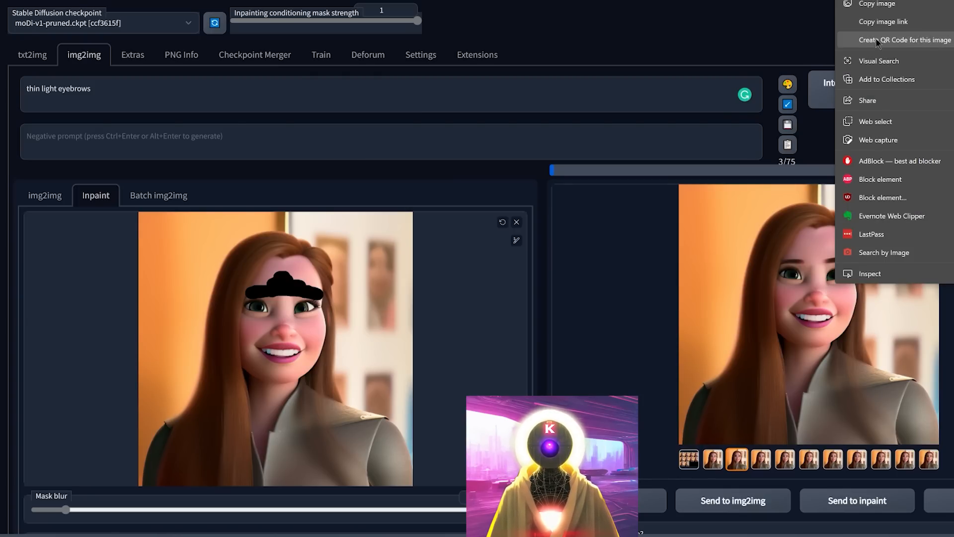
pyautogui.click(877, 3)
pyautogui.hotkey('ctrl', 'v')
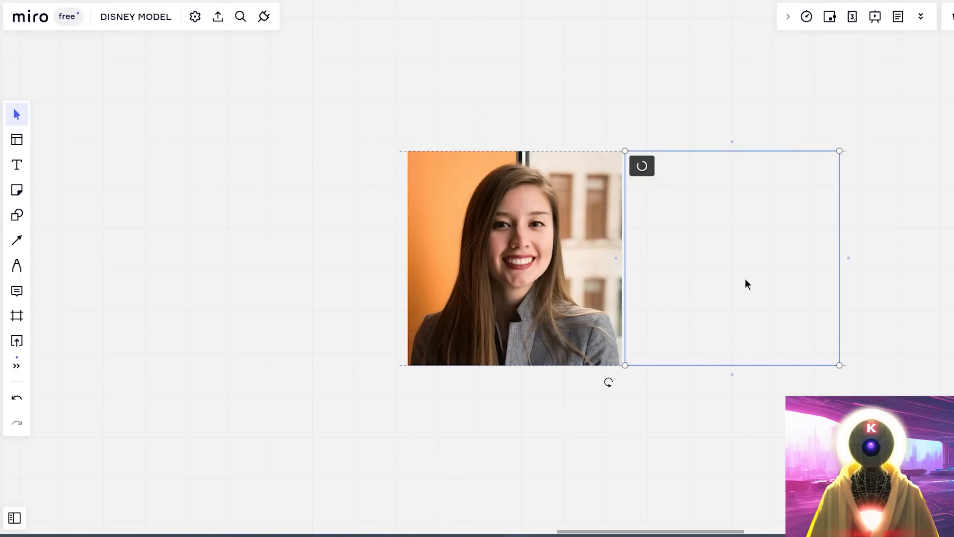
pyautogui.click(682, 428)
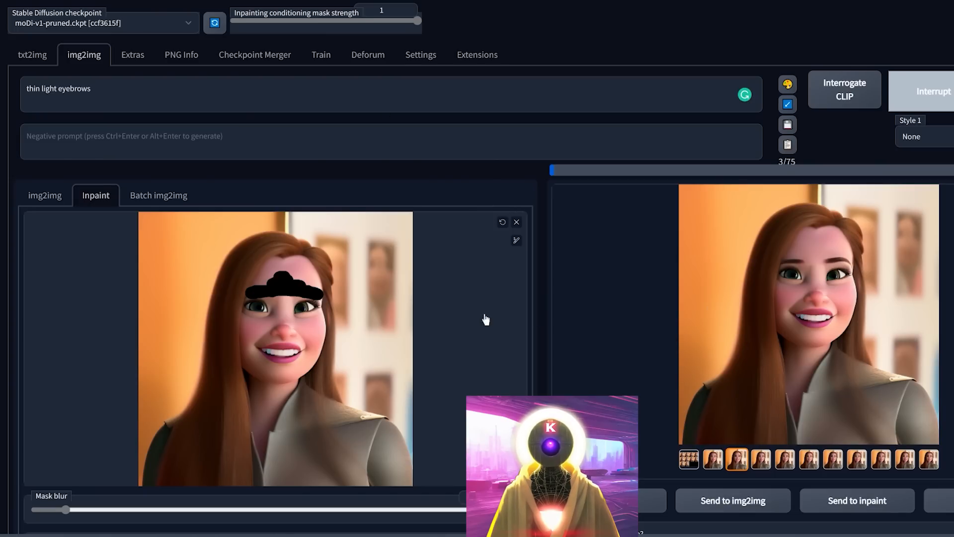
# - Back in the Stable Diffusion web UI, set up mouth inpainting on that result with prompt "modern disney style woman mouth" and denoising strength 0.76
pyautogui.click(849, 501)
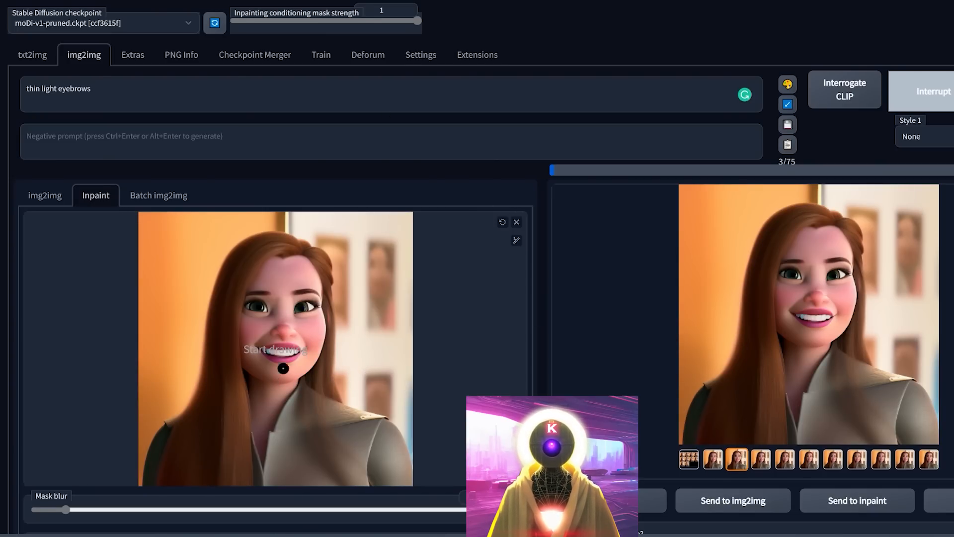
pyautogui.moveTo(273, 358)
pyautogui.mouseDown()
pyautogui.moveTo(259, 349)
pyautogui.moveTo(309, 354)
pyautogui.moveTo(258, 349)
pyautogui.mouseUp()
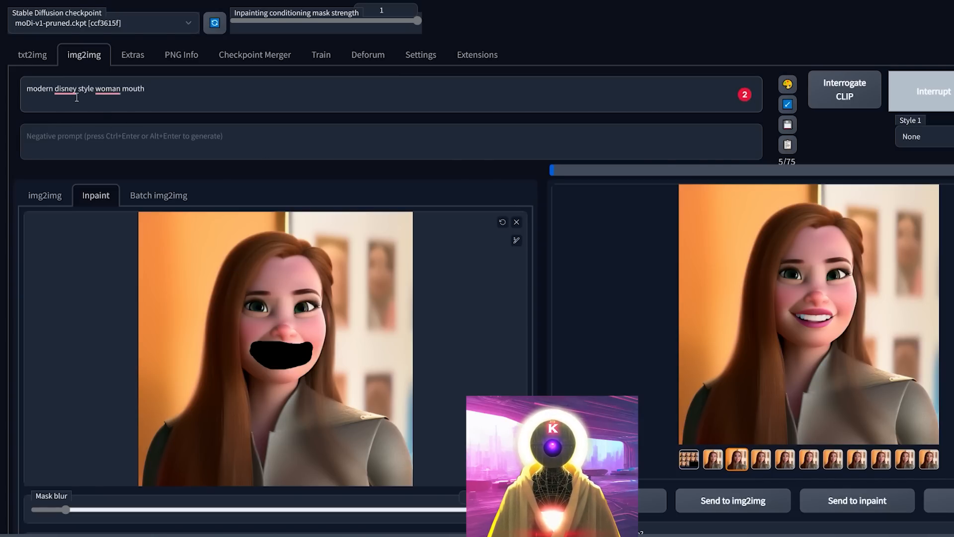
pyautogui.scroll(-10, 365, 375)
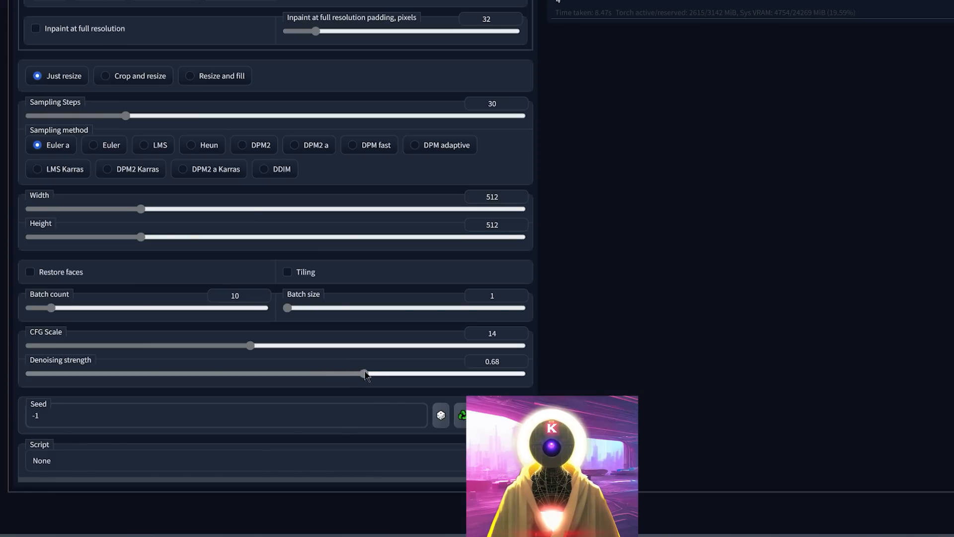
pyautogui.moveTo(366, 375); pyautogui.dragTo(403, 374)
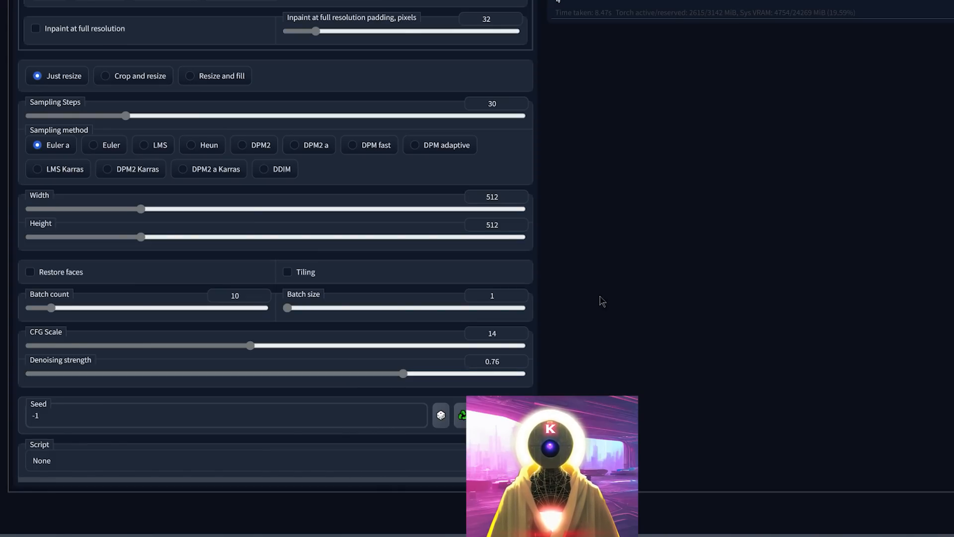
pyautogui.scroll(10, 571, 287)
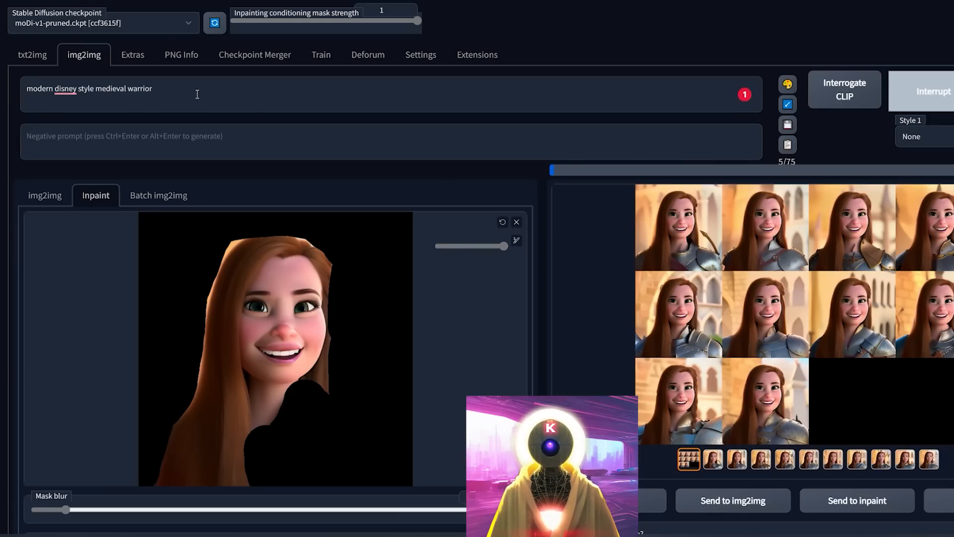
# - Examine the generated "modern disney style medieval warrior" images one by one, checking the armor and castle backgrounds
pyautogui.click(713, 459)
pyautogui.click(737, 458)
pyautogui.click(785, 458)
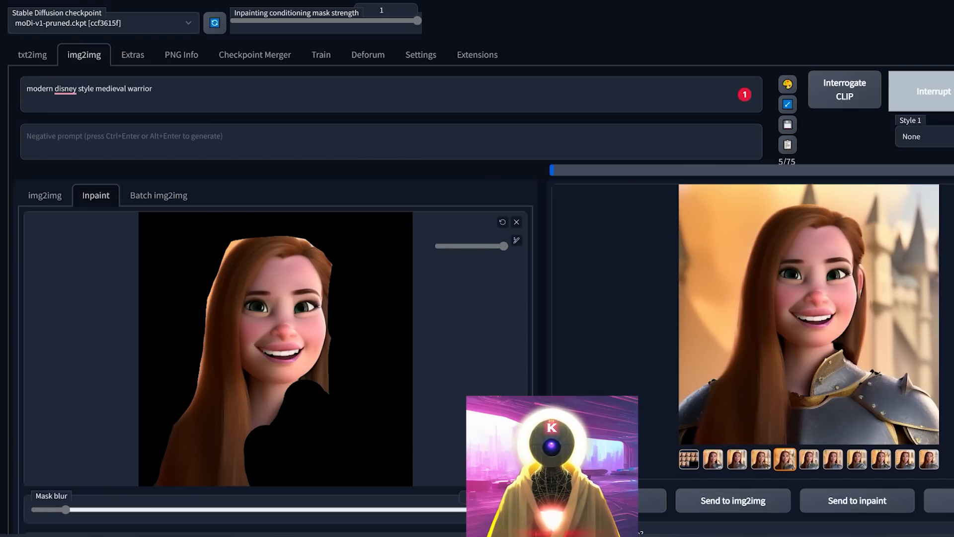
pyautogui.press('Right')
pyautogui.press('Right')
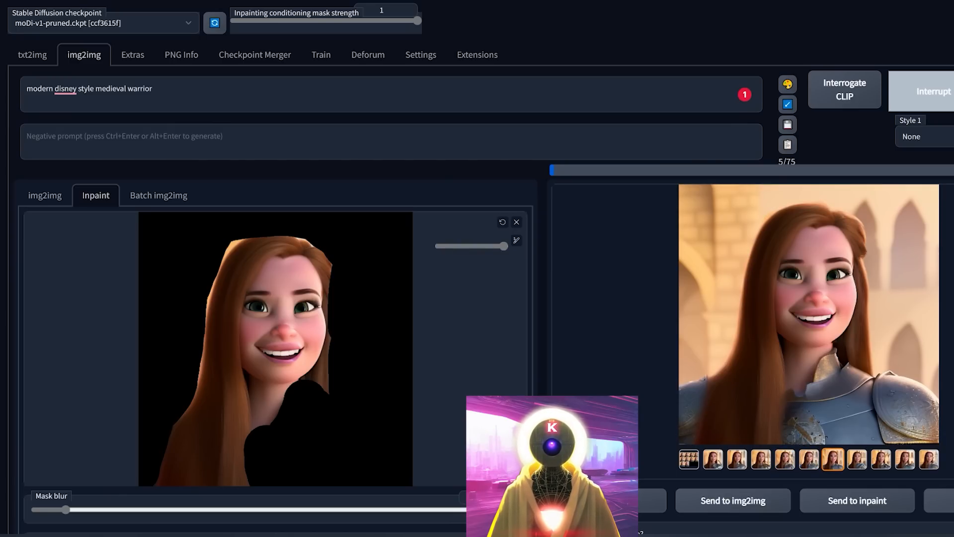
pyautogui.press('Right')
pyautogui.press('Right')
pyautogui.press('Right')
pyautogui.press('Right')
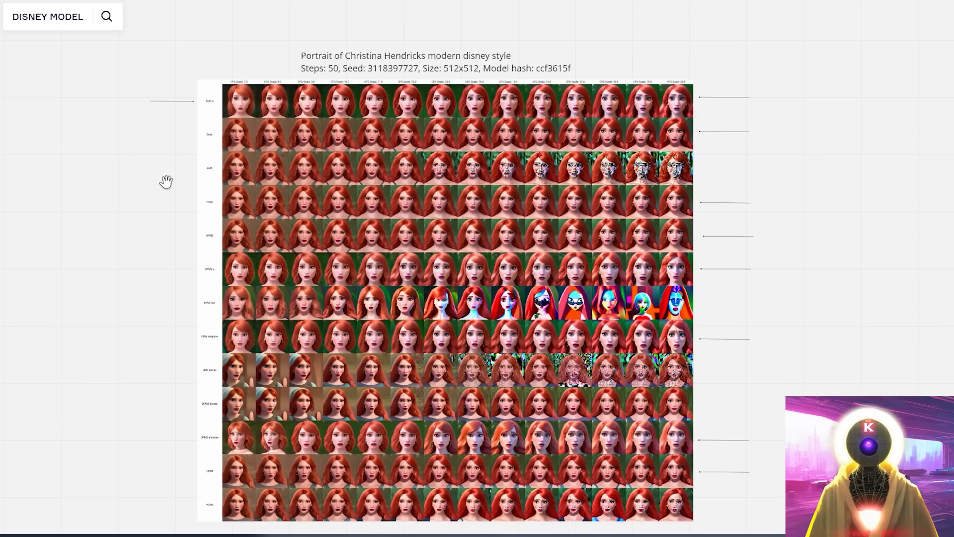
# - On the Miro board, compare the sampling methods across CFG scales 7 to 20 in the 50-step portrait grid
pyautogui.scroll(5, 166, 182)
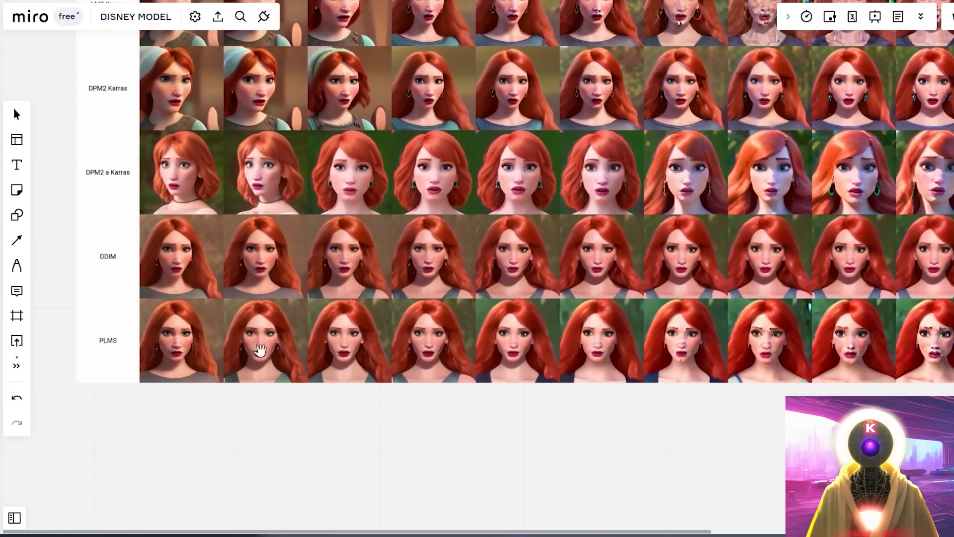
pyautogui.hscroll(5, 582, 357)
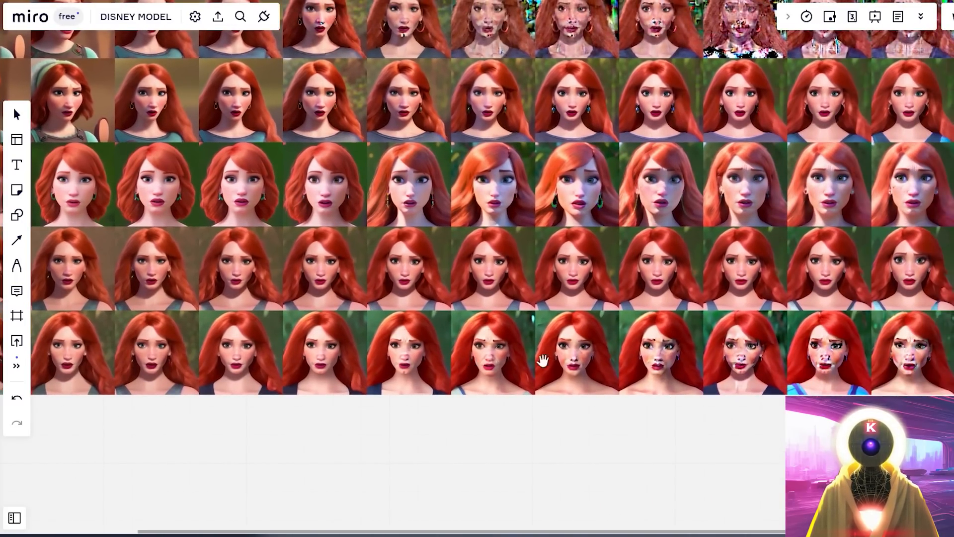
pyautogui.hscroll(5, 601, 358)
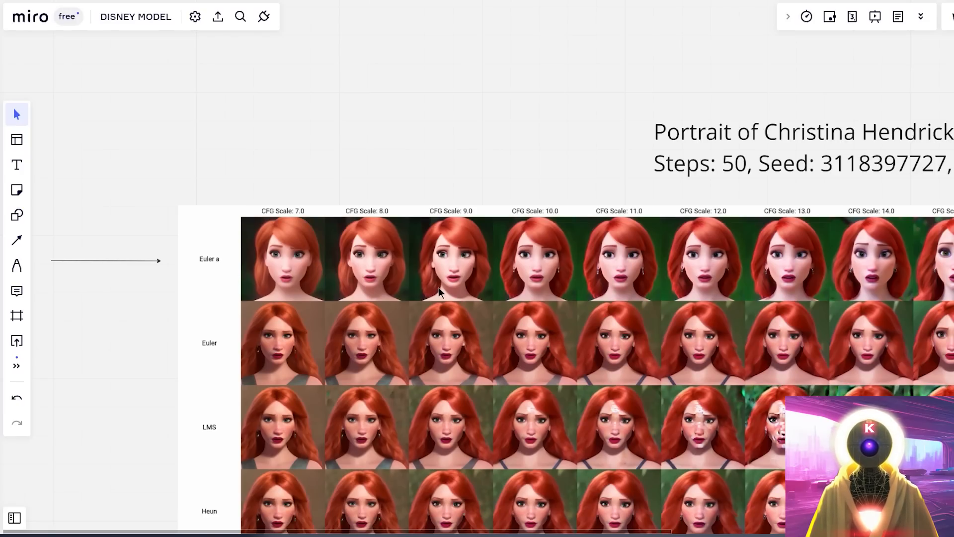
pyautogui.hscroll(10, 560, 290)
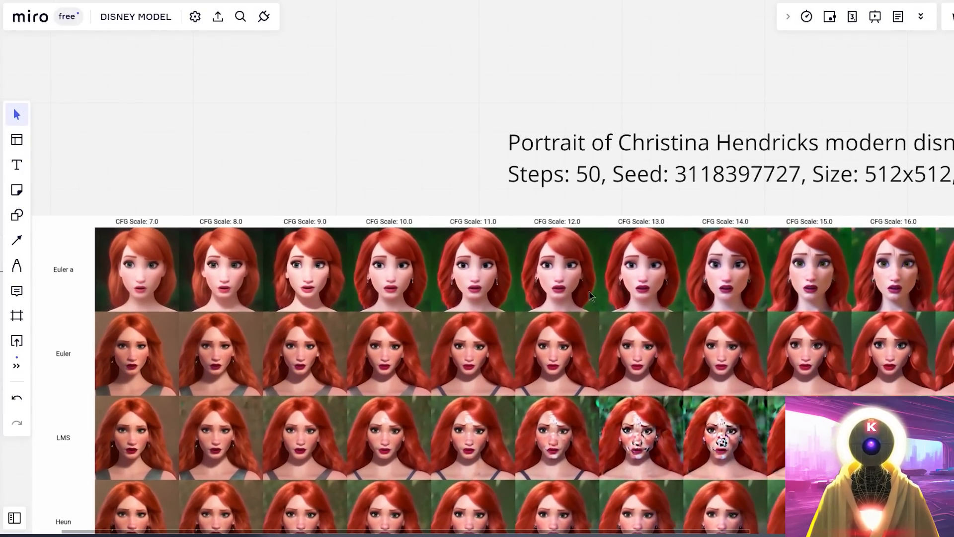
pyautogui.hscroll(2, 563, 316)
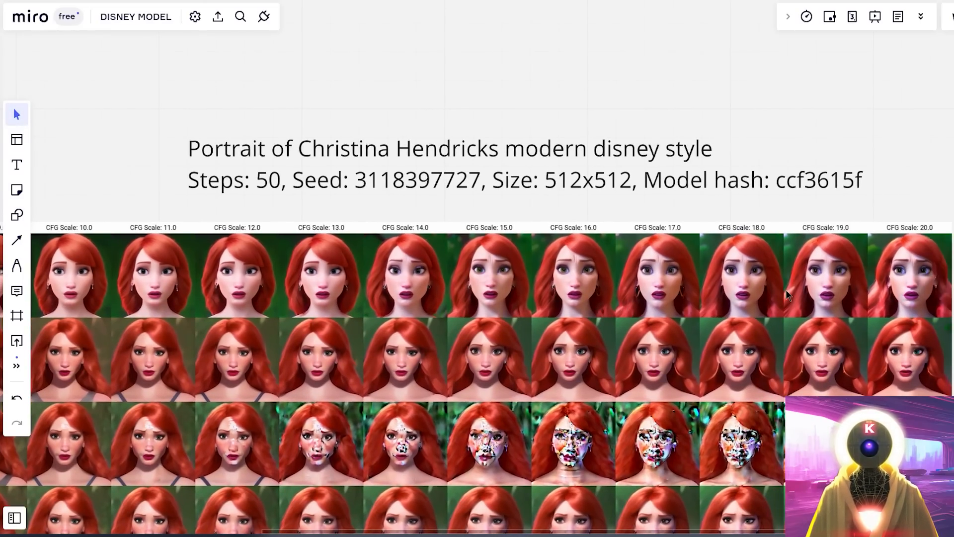
# - Circle the Euler a, DPM2 a, DPM adaptive, DPM2 a Karras and DDIM labels on the grid with the thick green pen
pyautogui.scroll(-13, 145, 232)
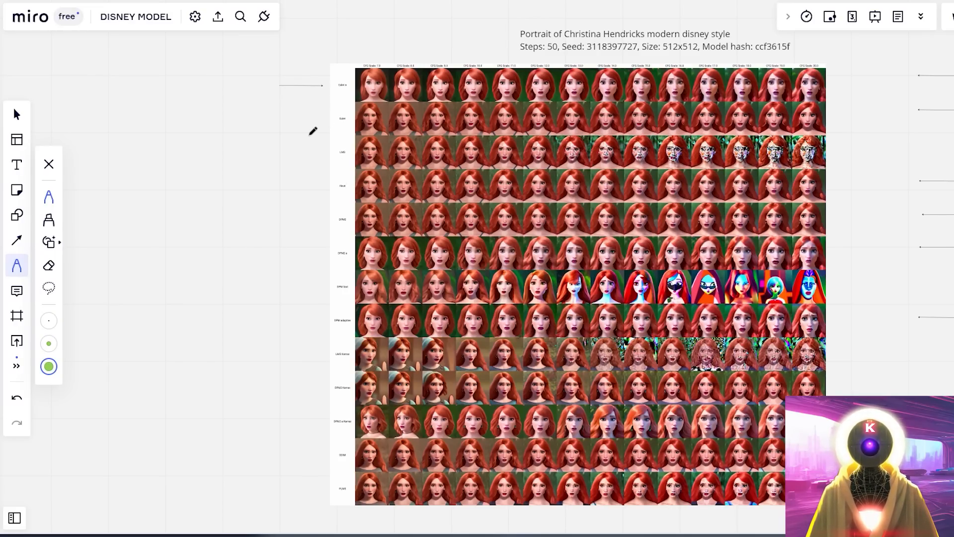
pyautogui.moveTo(345, 81); pyautogui.dragTo(351, 89)
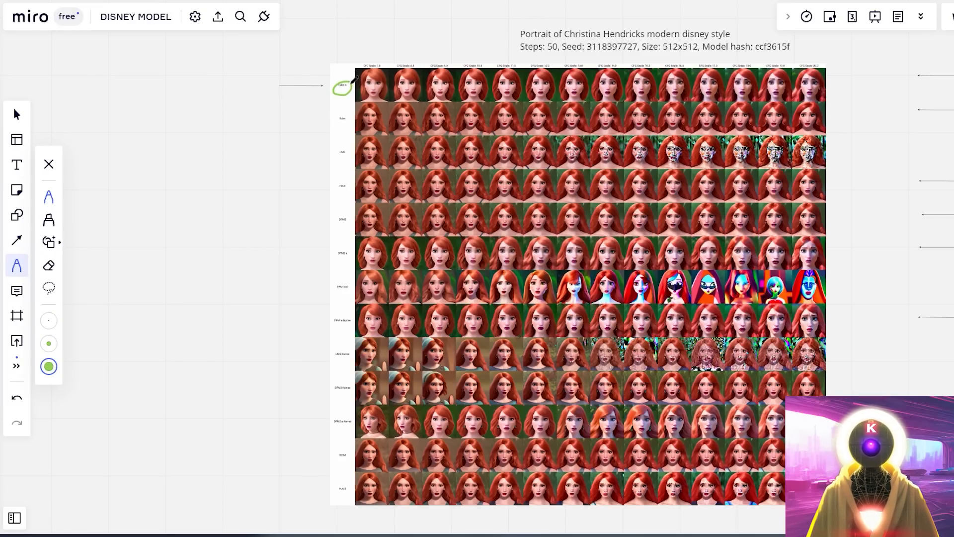
pyautogui.moveTo(351, 247)
pyautogui.mouseDown()
pyautogui.moveTo(332, 248)
pyautogui.moveTo(351, 252)
pyautogui.mouseUp()
pyautogui.moveTo(348, 311)
pyautogui.mouseDown()
pyautogui.moveTo(331, 325)
pyautogui.moveTo(355, 319)
pyautogui.moveTo(343, 309)
pyautogui.mouseUp()
pyautogui.moveTo(334, 419)
pyautogui.mouseDown()
pyautogui.moveTo(340, 430)
pyautogui.moveTo(361, 423)
pyautogui.moveTo(334, 418)
pyautogui.moveTo(333, 454)
pyautogui.moveTo(355, 462)
pyautogui.moveTo(340, 452)
pyautogui.mouseUp()
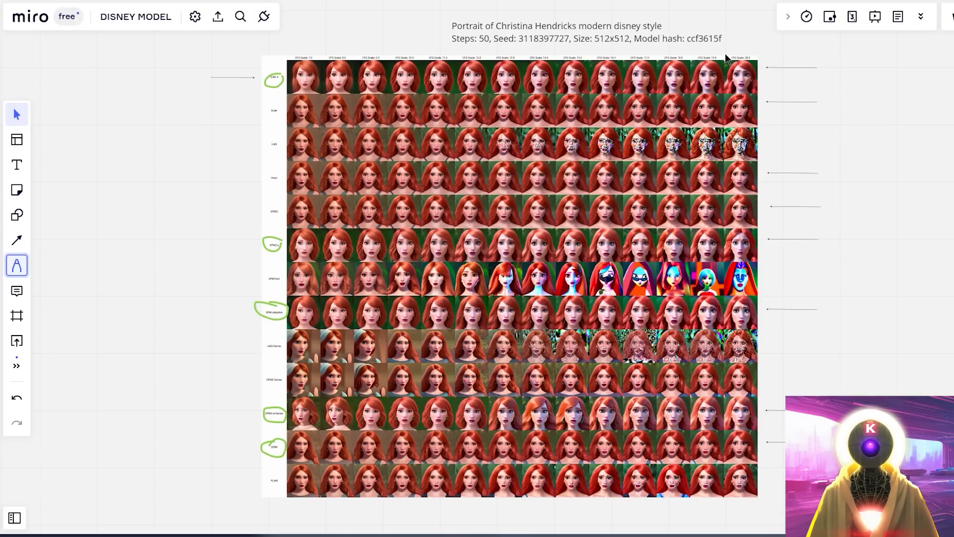
# - Examine the circled DPM2 a and DPM adaptive rows of the sampler grid up close
pyautogui.click(431, 98)
pyautogui.scroll(5, 458, 294)
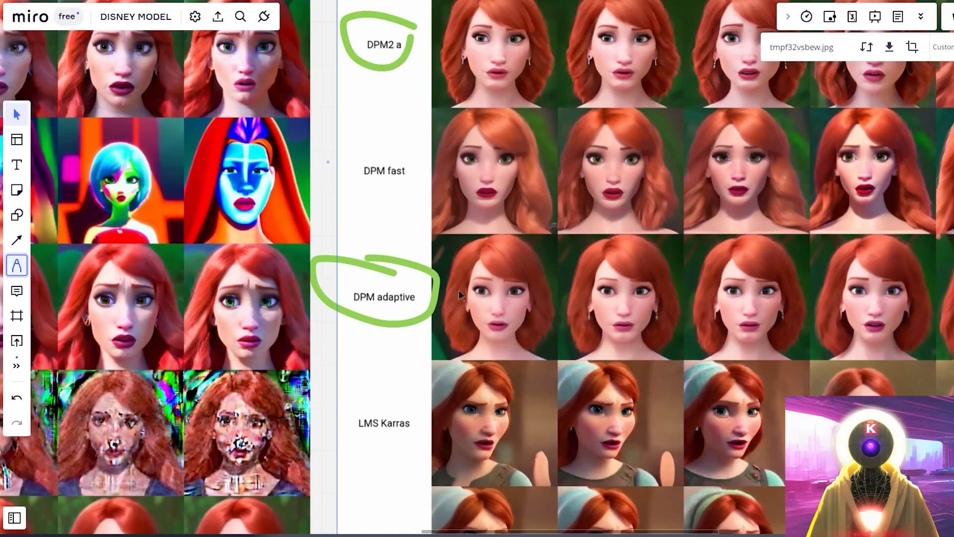